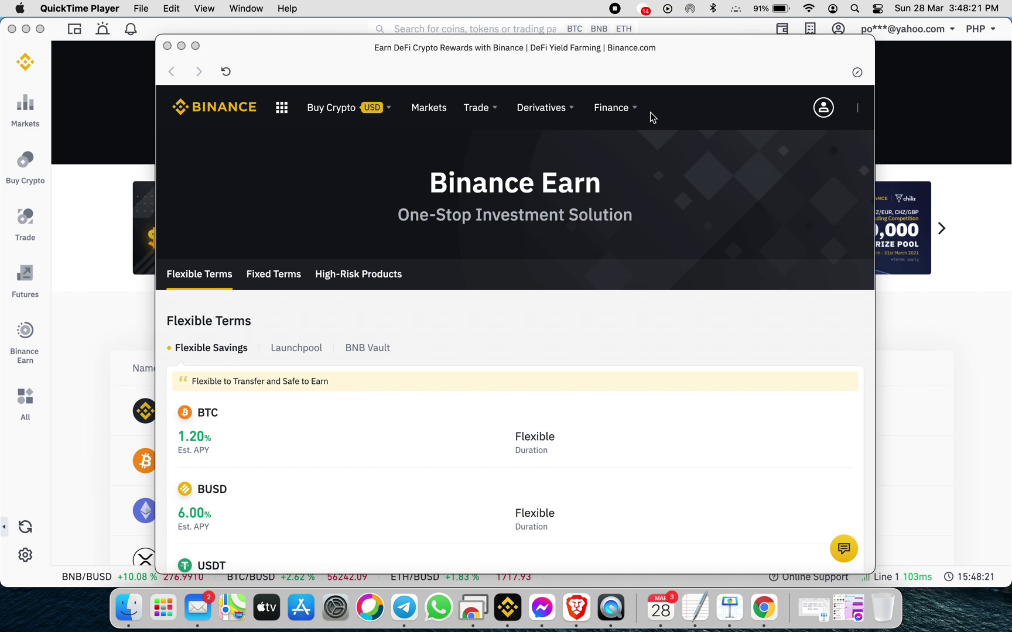
Step: Open the Binance Pool page from the Finance products and enlarge its window to fill the screen
{"action": "left_click", "coordinate": [605, 114]}
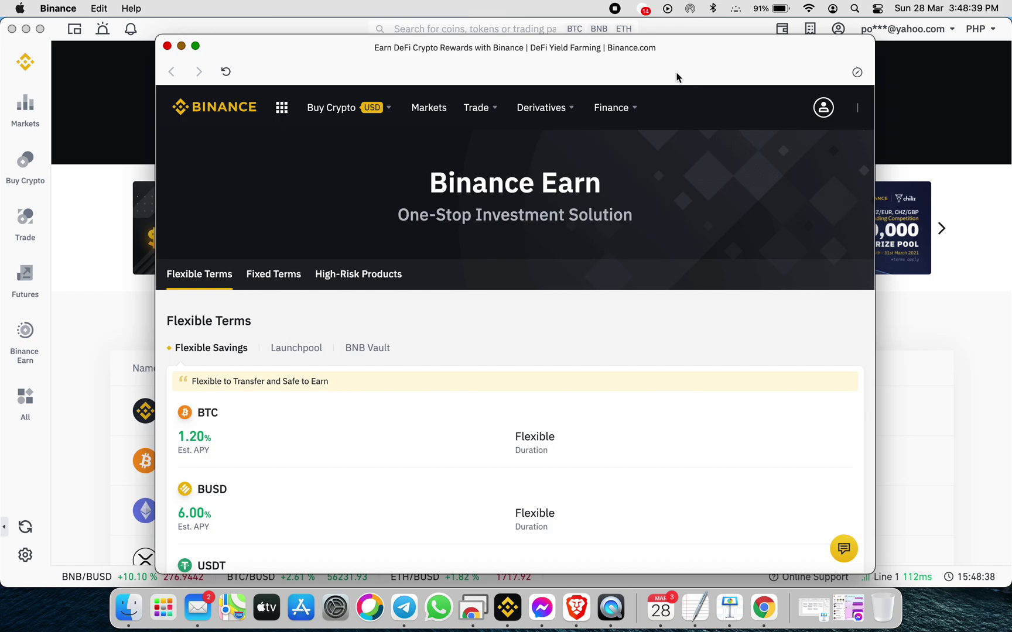
{"action": "mouse_move", "coordinate": [637, 112]}
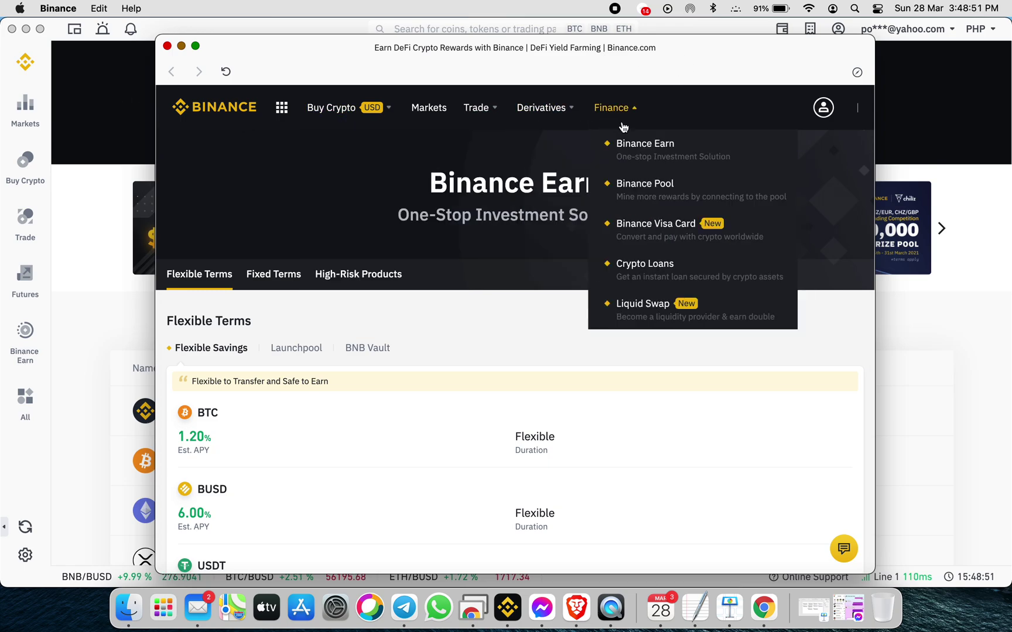
{"action": "left_click", "coordinate": [666, 191]}
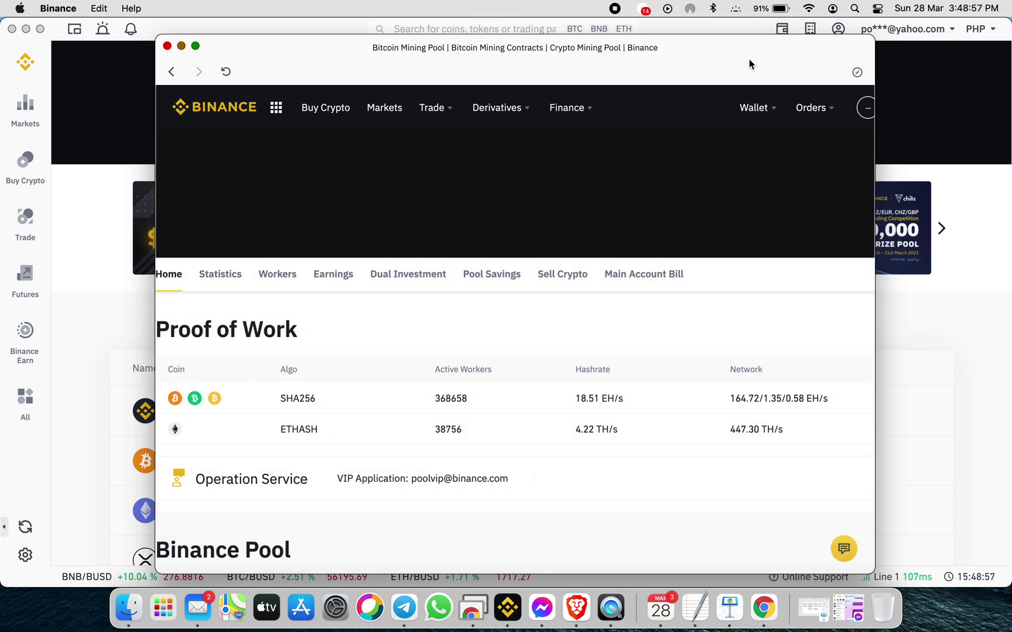
{"action": "left_click", "coordinate": [196, 47]}
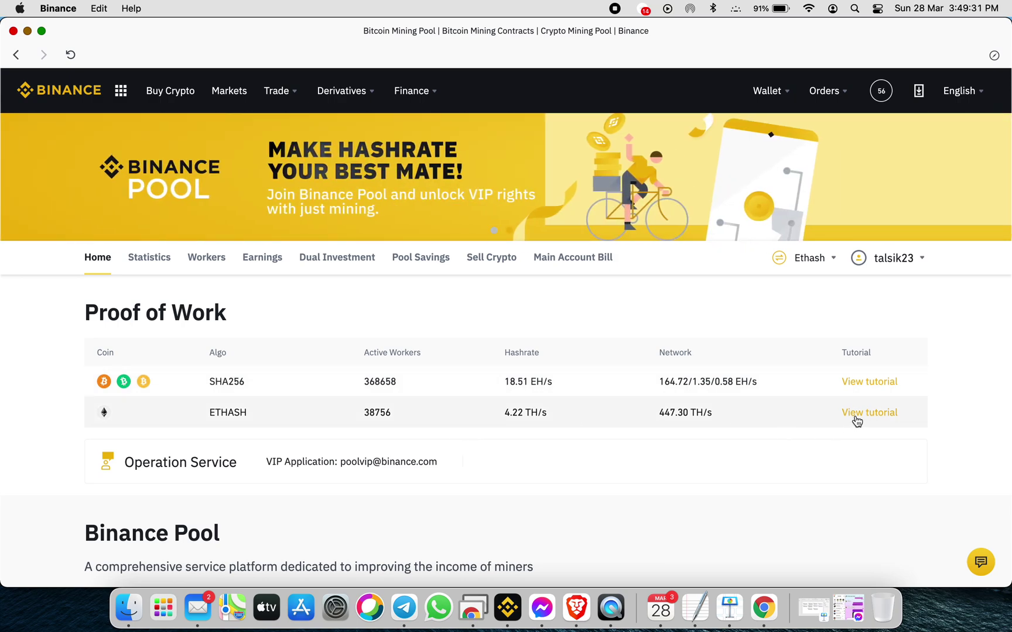
Step: Expand the ETHASH details under Proof of Work and examine the calculated ETH earnings for 1 Mh/s
{"action": "left_click", "coordinate": [742, 419]}
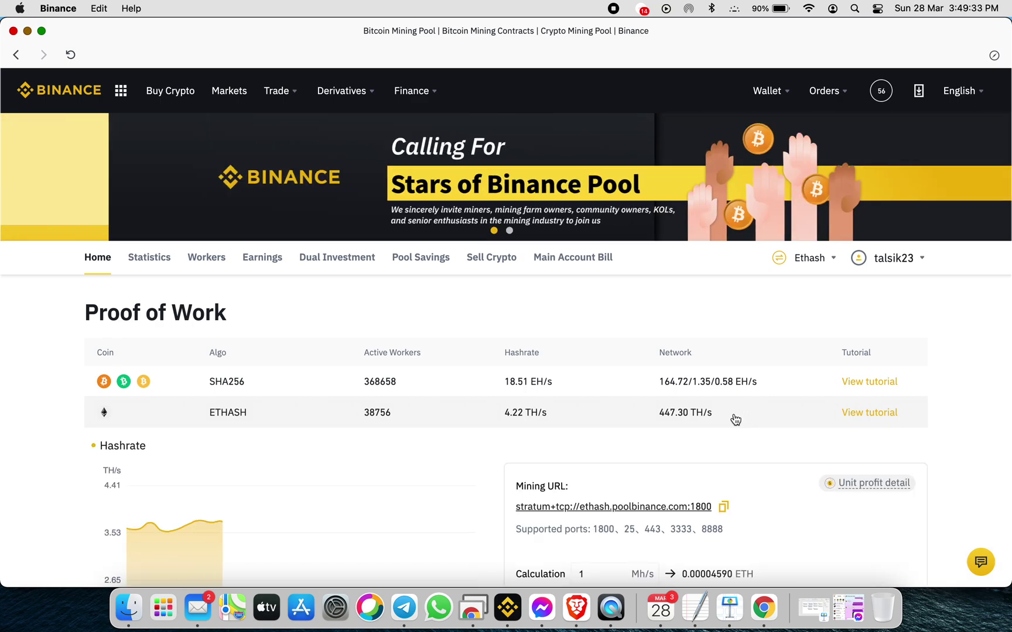
{"action": "scroll", "coordinate": [736, 419], "scroll_direction": "down", "scroll_amount": 5}
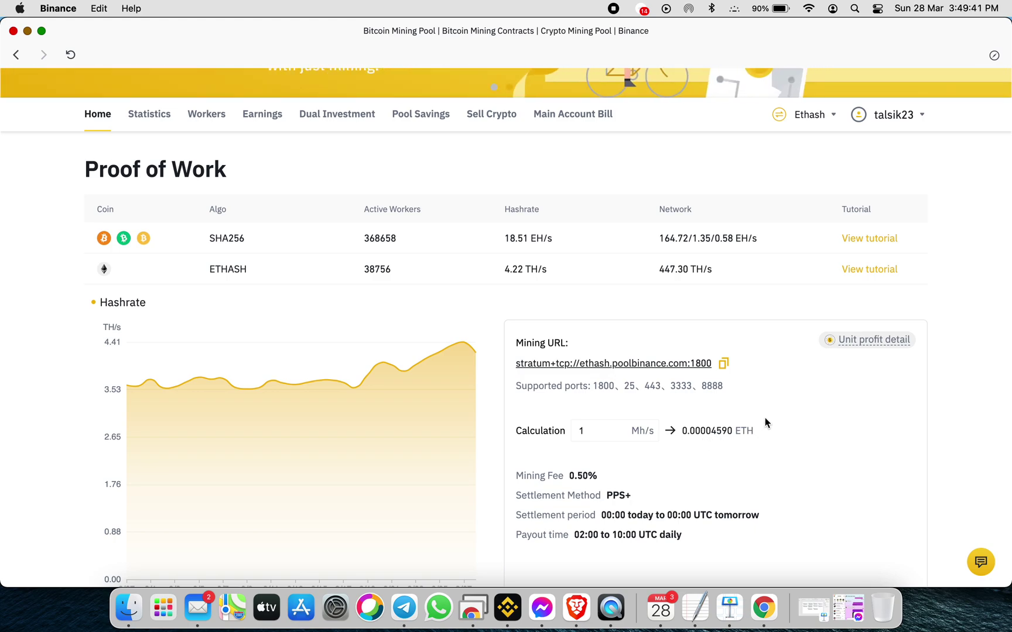
{"action": "scroll", "coordinate": [764, 417], "scroll_direction": "down", "scroll_amount": 1}
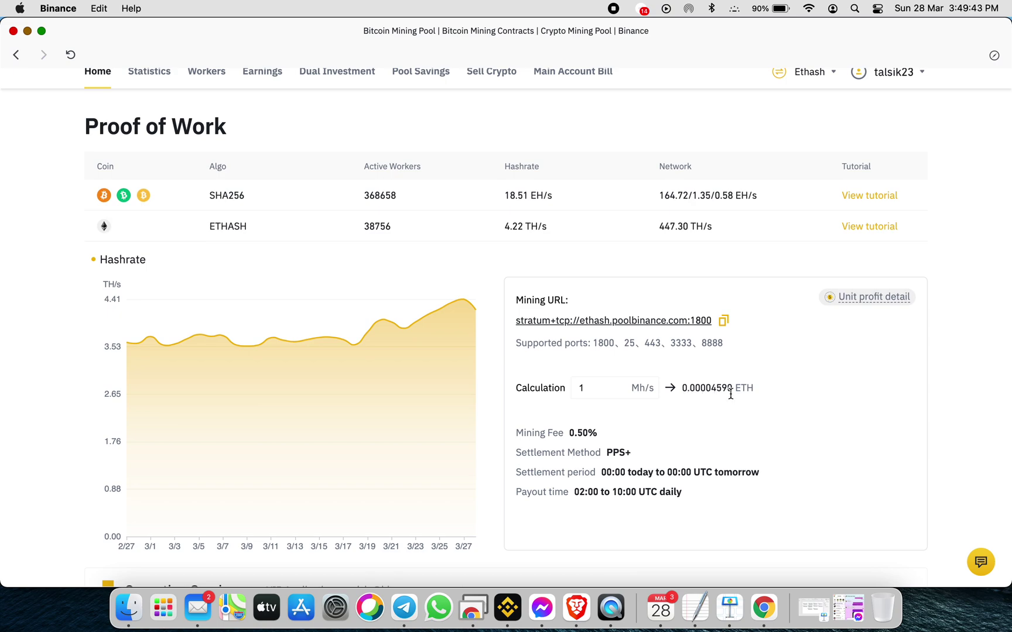
{"action": "scroll", "coordinate": [729, 393], "scroll_direction": "up", "scroll_amount": 1}
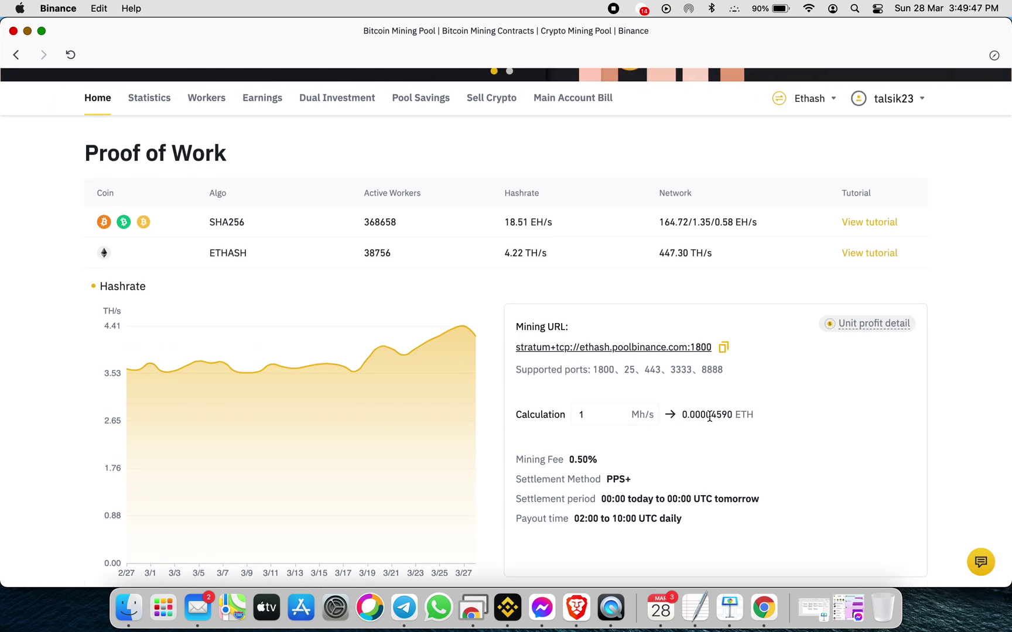
{"action": "double_click", "coordinate": [732, 416]}
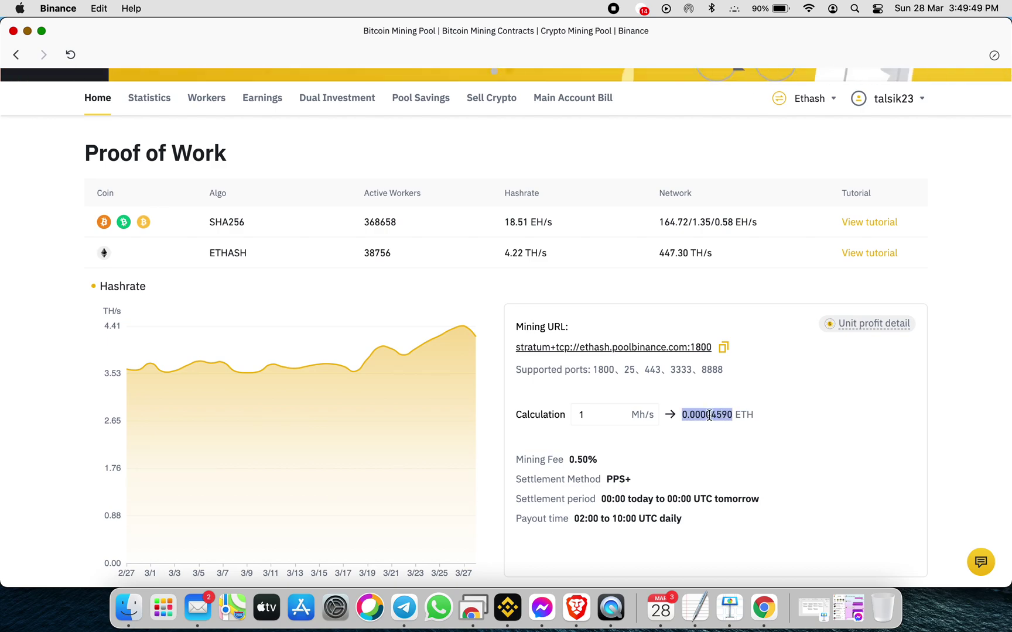
Step: Return to the main Binance window, search the spot markets for "eth" and open the ETH/USDT trading pair
{"action": "left_click", "coordinate": [513, 588]}
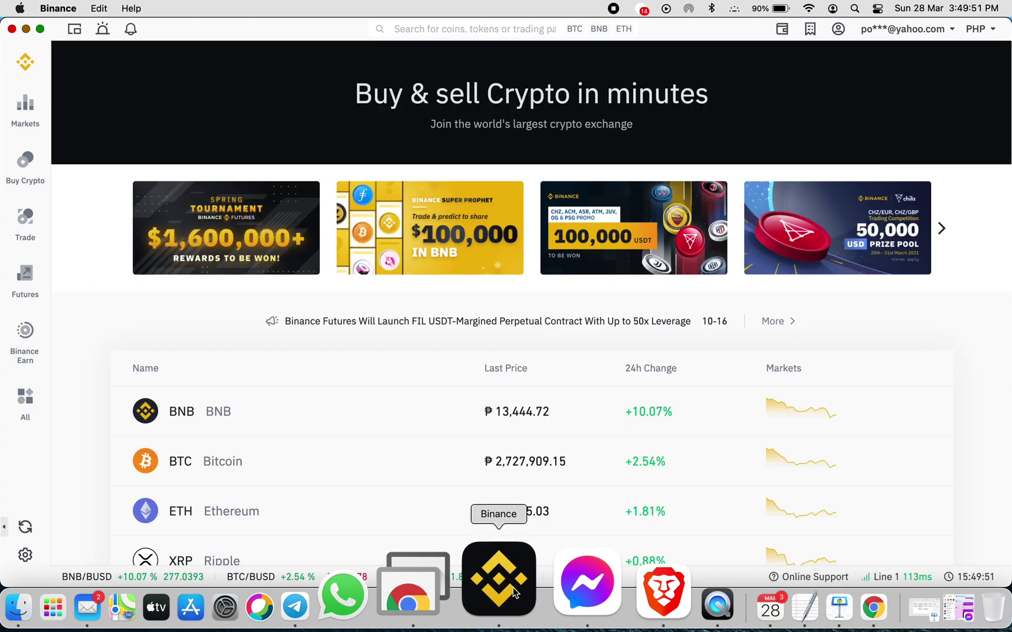
{"action": "scroll", "coordinate": [187, 307], "scroll_direction": "down", "scroll_amount": 3}
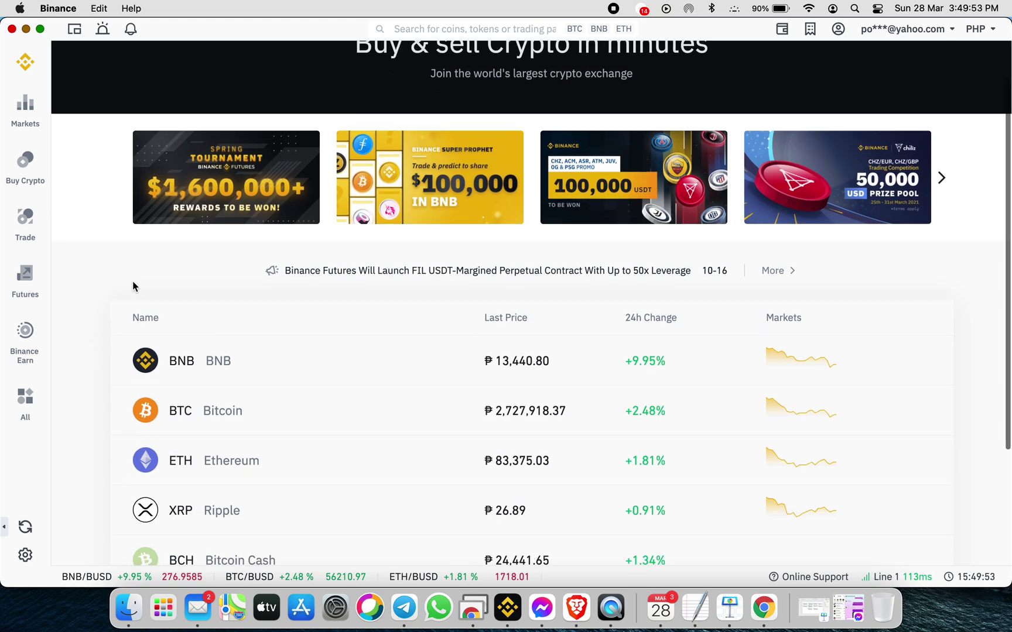
{"action": "left_click", "coordinate": [25, 108]}
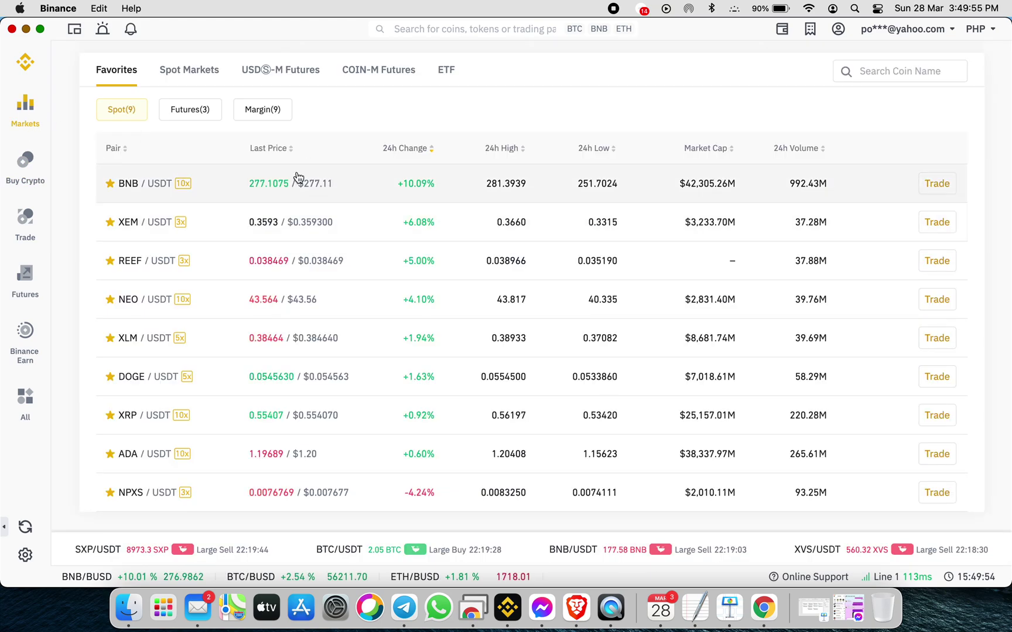
{"action": "left_click", "coordinate": [188, 71]}
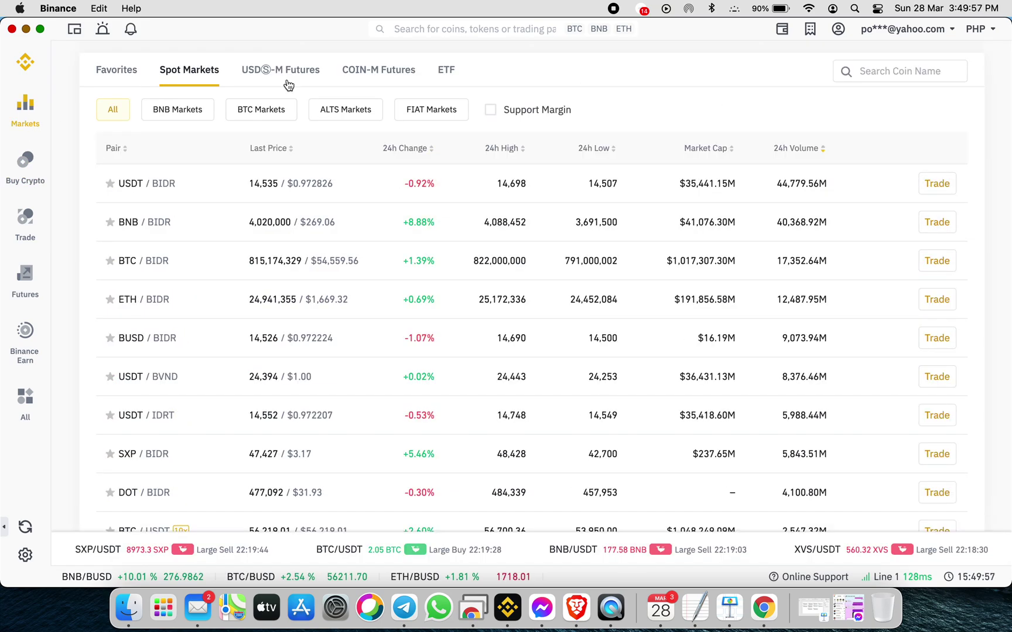
{"action": "type", "text": "eth"}
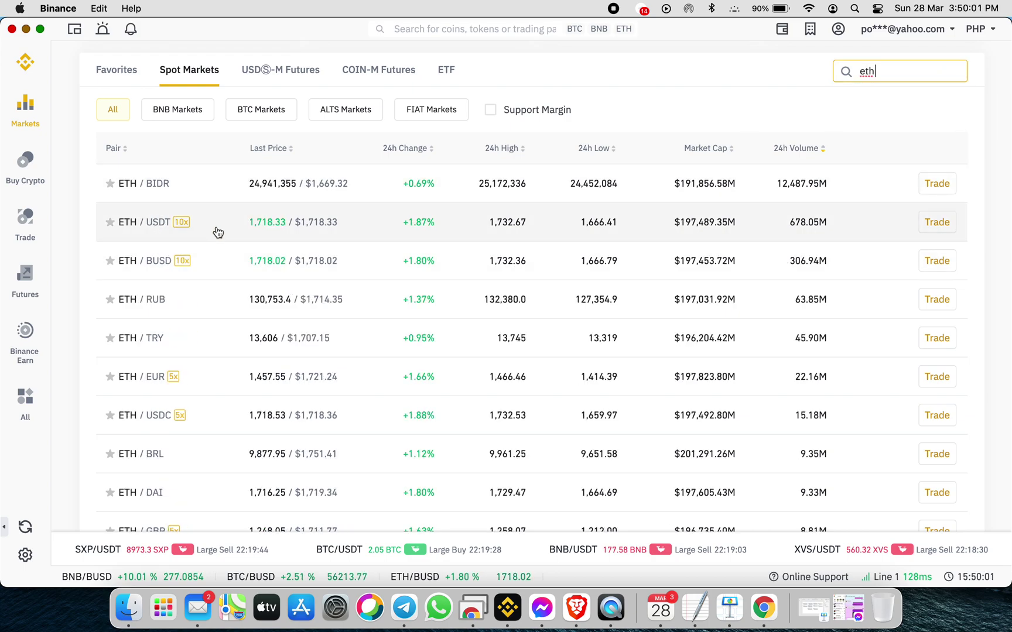
{"action": "left_click", "coordinate": [217, 228]}
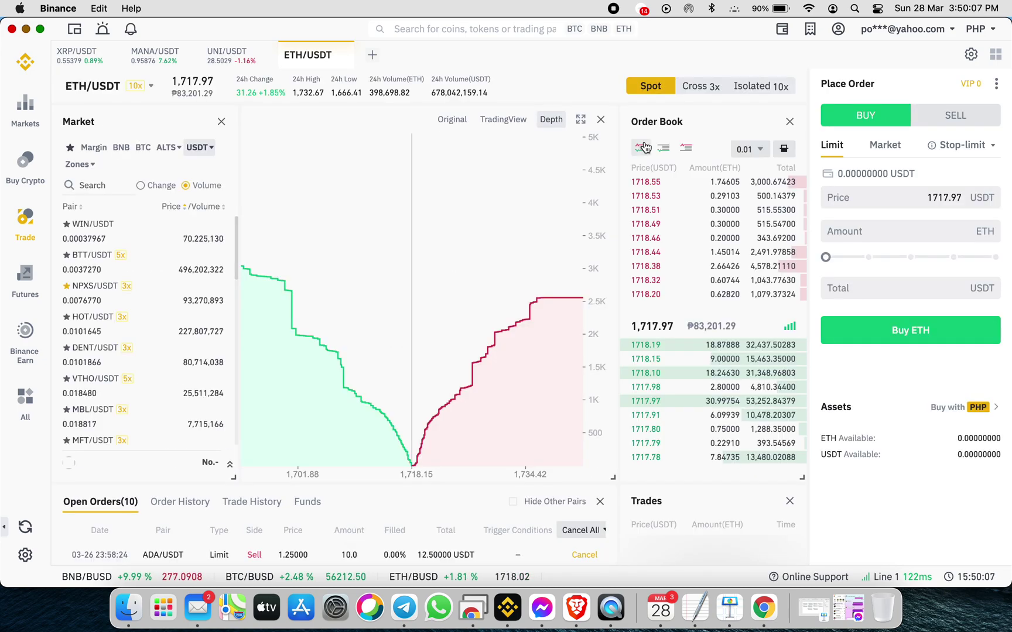
Step: Enter 0.00004 ETH as the limit buy amount and check the Market order form before returning to Limit
{"action": "left_click", "coordinate": [919, 236]}
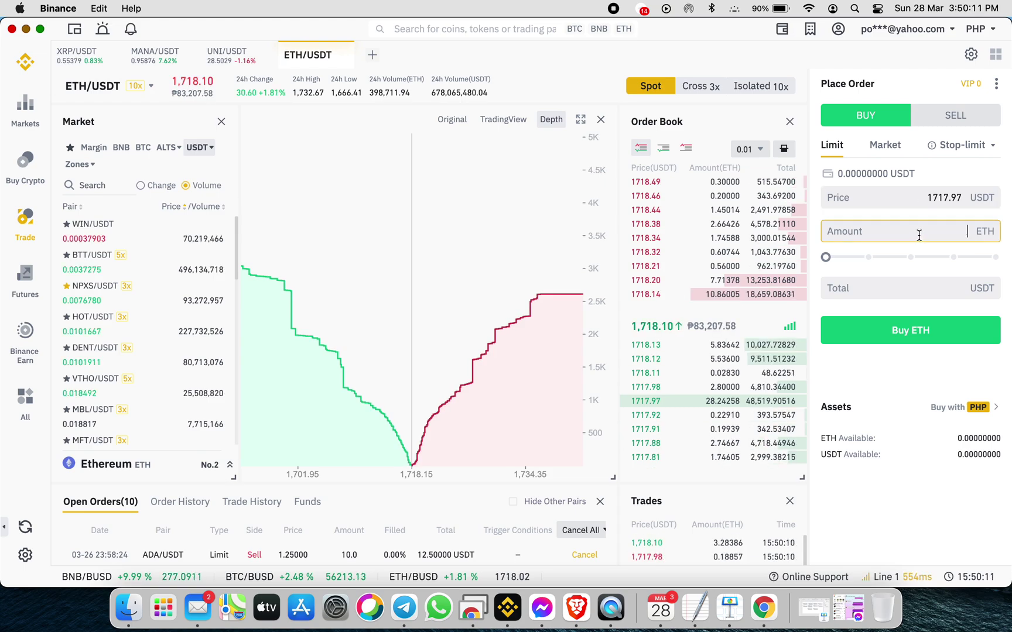
{"action": "left_click", "coordinate": [922, 258]}
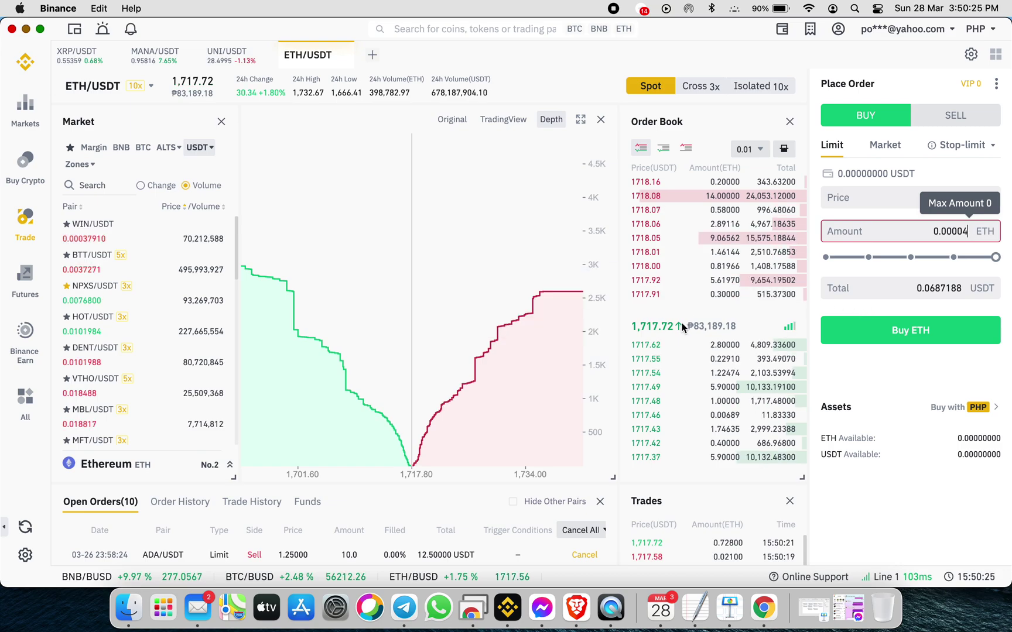
{"action": "left_click", "coordinate": [865, 197]}
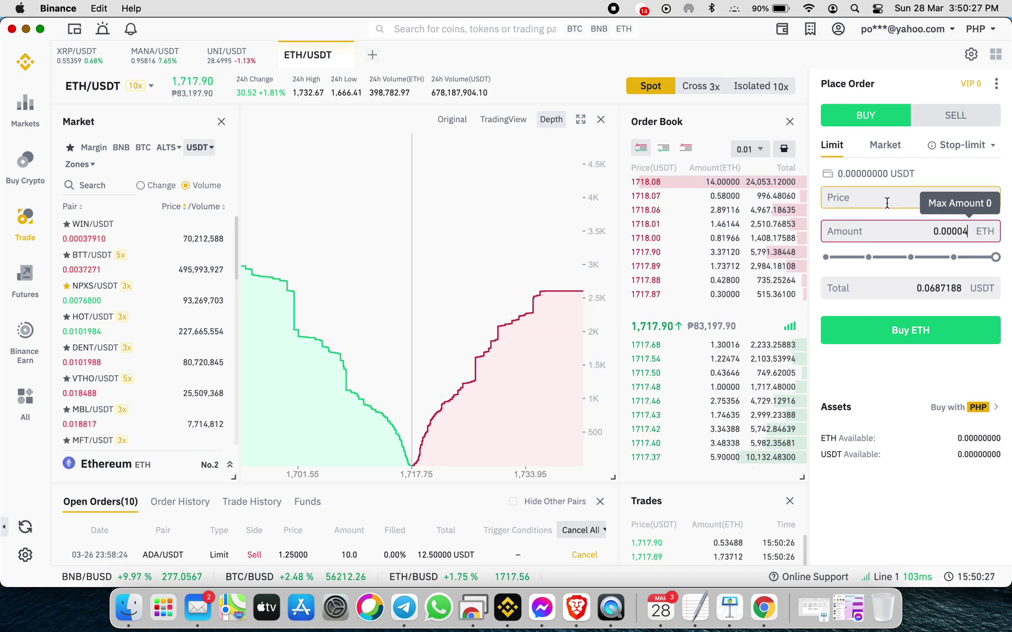
{"action": "left_click", "coordinate": [886, 147]}
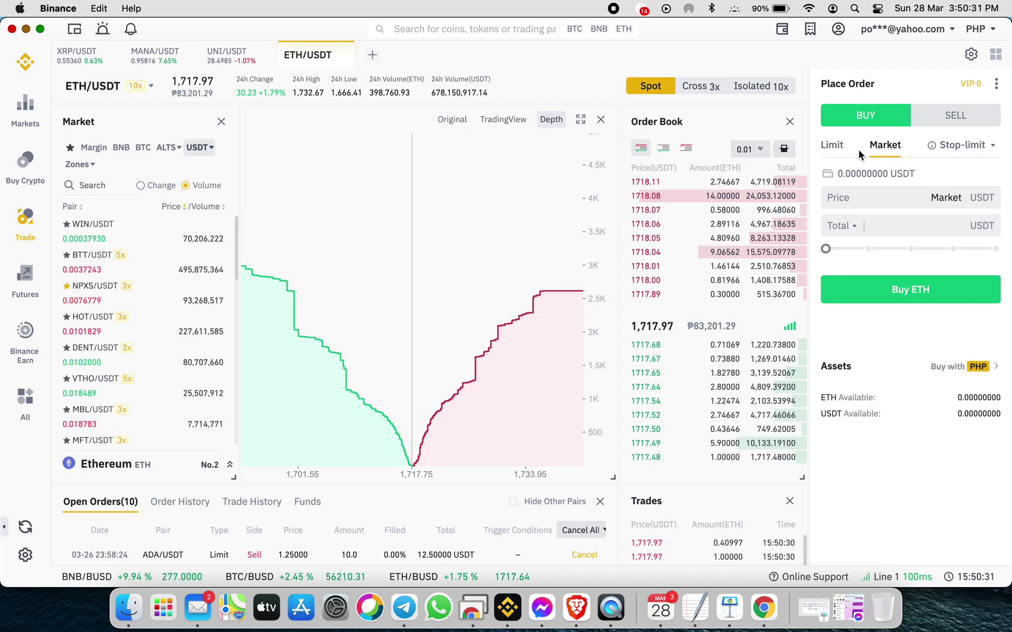
{"action": "left_click", "coordinate": [832, 146]}
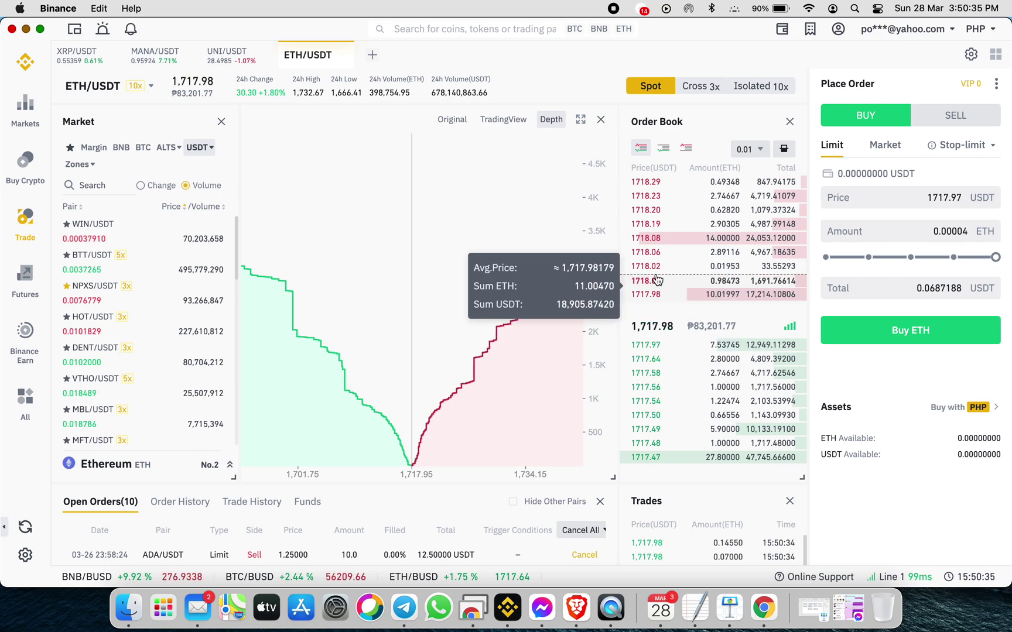
Step: Fill in the limit buy order with a 1717.78 USDT price from the order book and an amount of 0.00004 ETH
{"action": "left_click", "coordinate": [657, 280]}
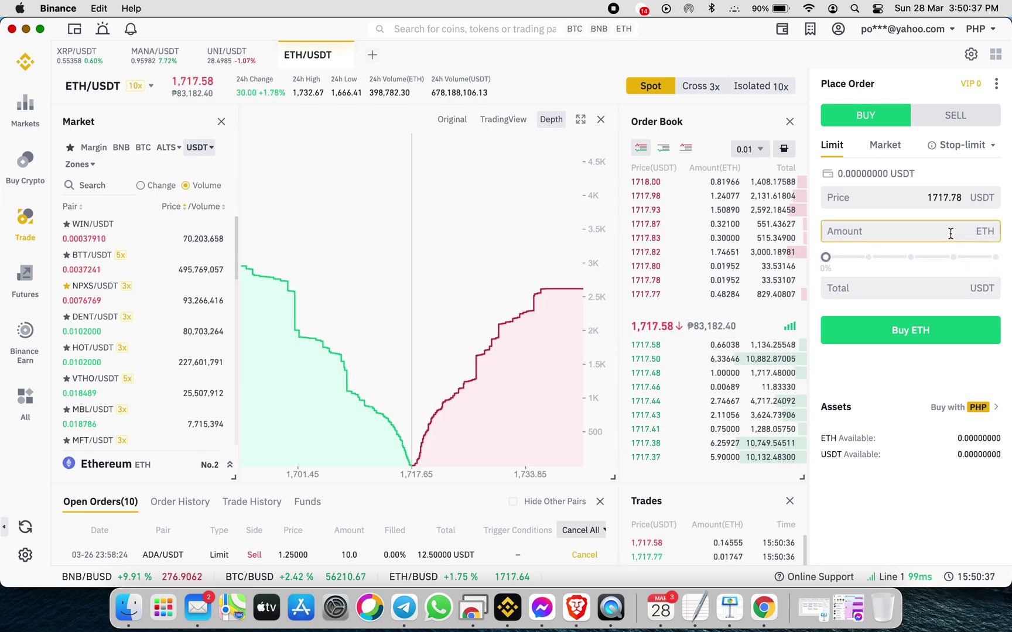
{"action": "type", "text": "0.000"}
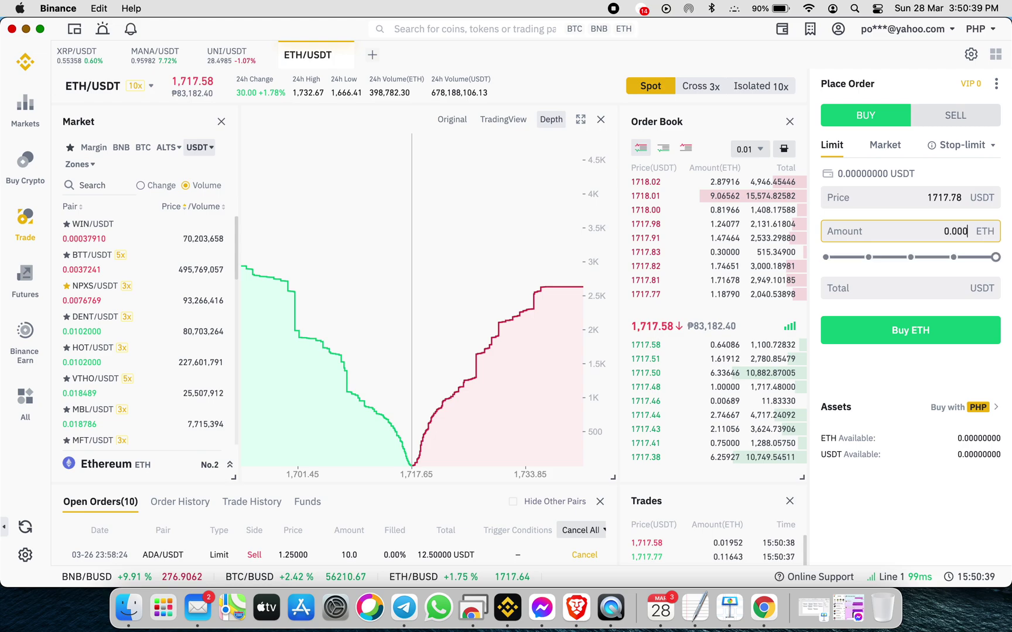
{"action": "type", "text": "04"}
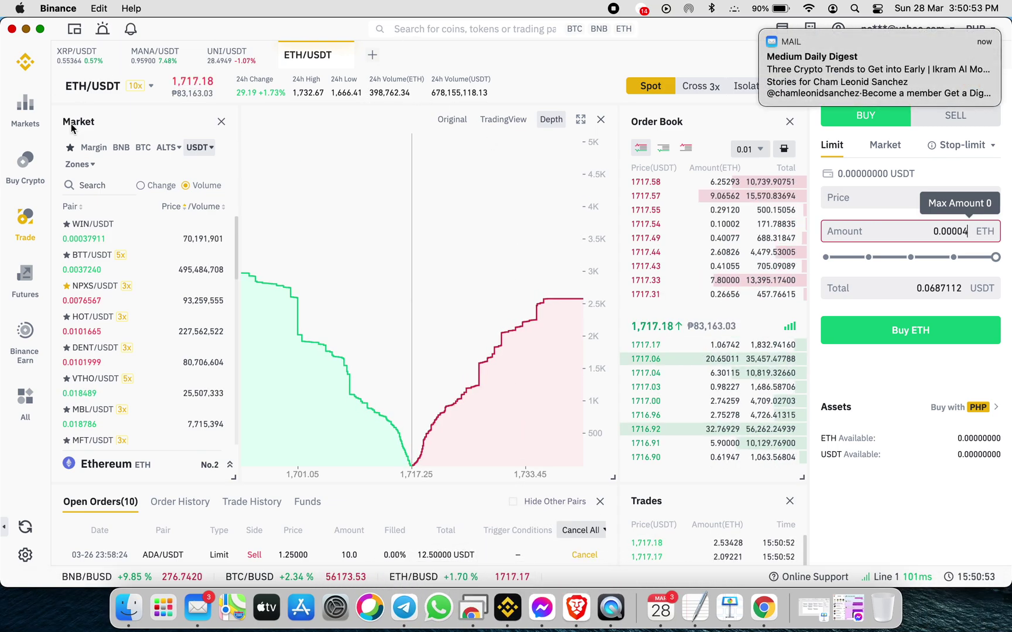
Step: Go back to Binance Pool by way of Binance Earn and open the mining tutorial for ETHASH
{"action": "left_click", "coordinate": [25, 340]}
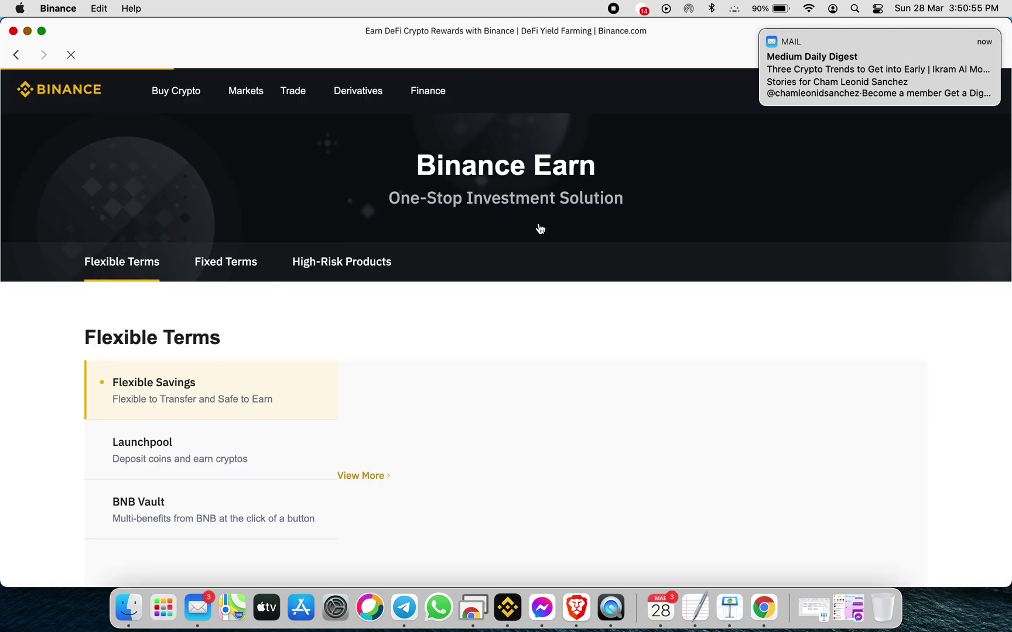
{"action": "mouse_move", "coordinate": [460, 90]}
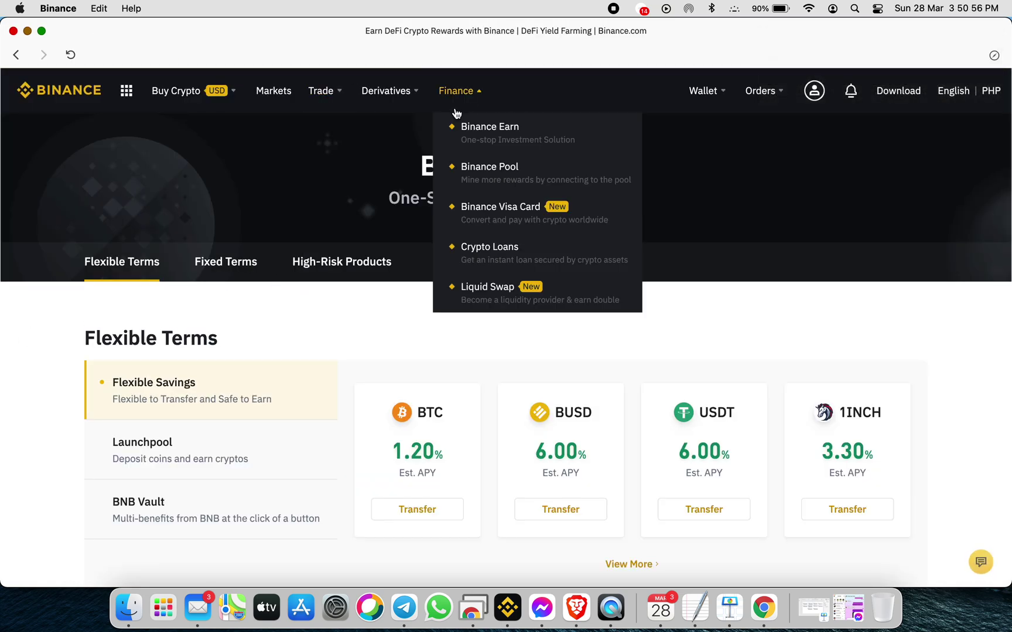
{"action": "left_click", "coordinate": [482, 176]}
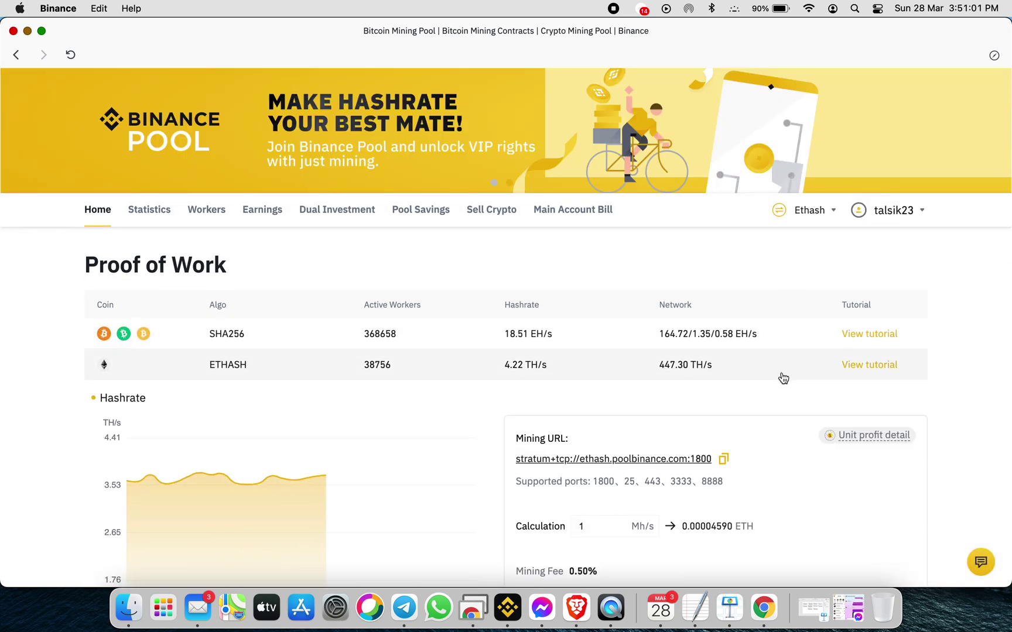
{"action": "scroll", "coordinate": [784, 378], "scroll_direction": "down", "scroll_amount": 2}
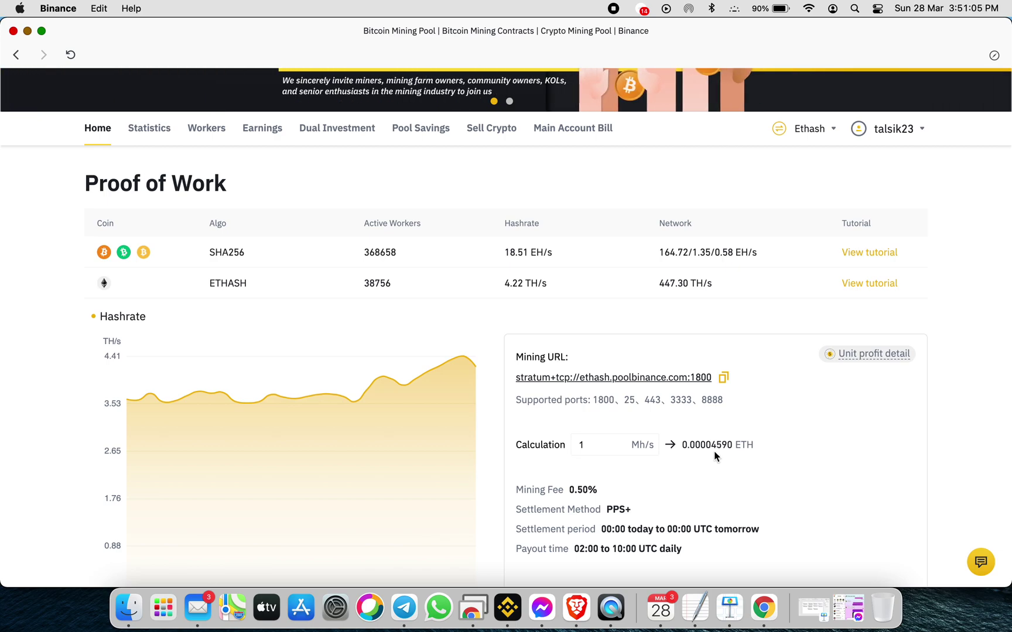
{"action": "left_click", "coordinate": [853, 288]}
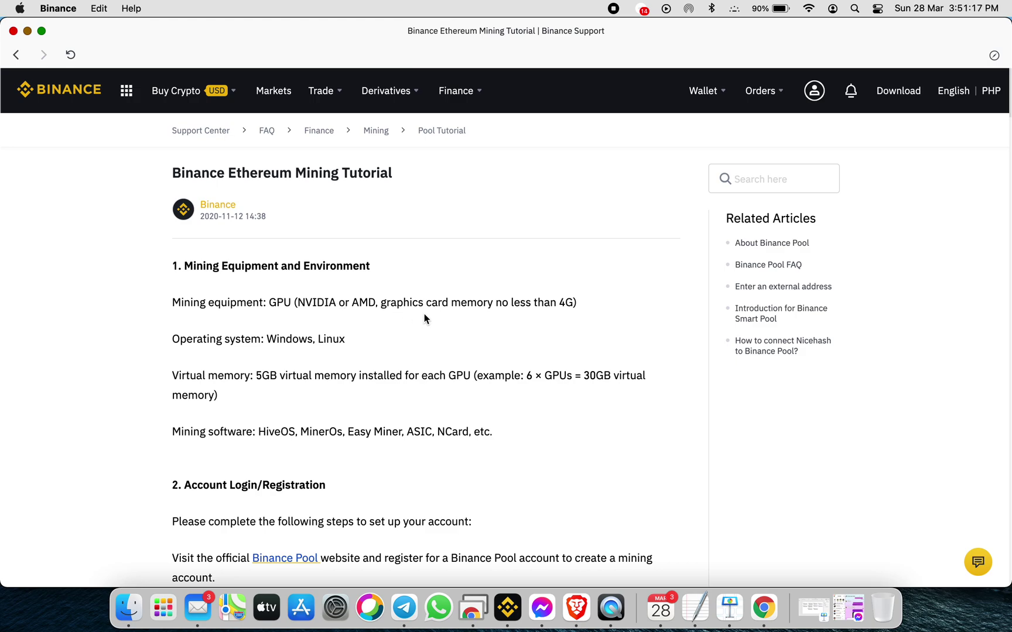
Step: Read the tutorial's Mining Equipment and Environment section for the GPU, operating system, virtual memory and mining software requirements
{"action": "scroll", "coordinate": [425, 318], "scroll_direction": "down", "scroll_amount": 1}
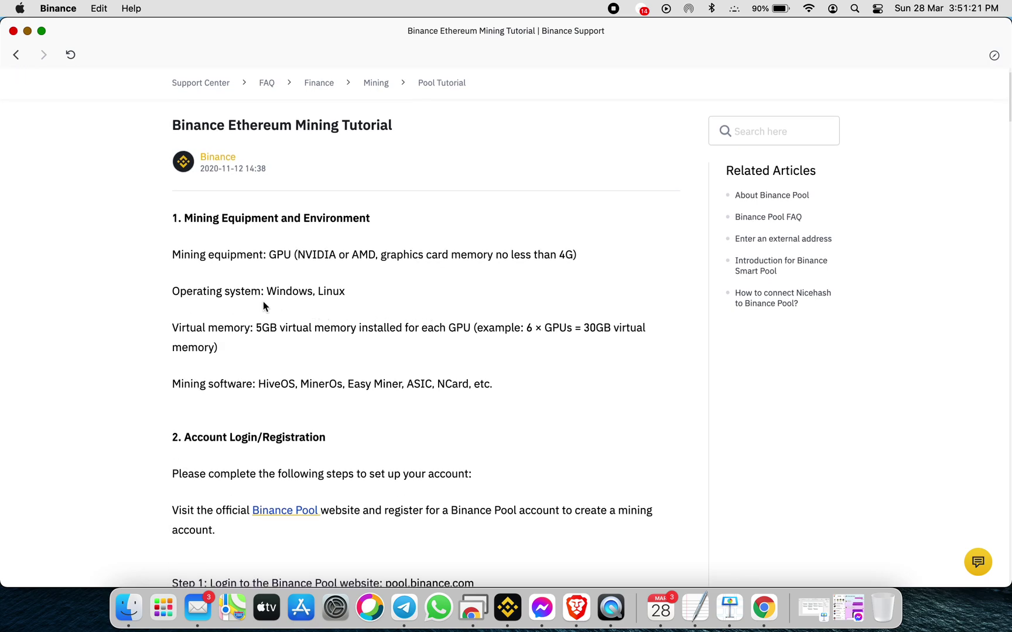
{"action": "scroll", "coordinate": [321, 364], "scroll_direction": "down", "scroll_amount": 3}
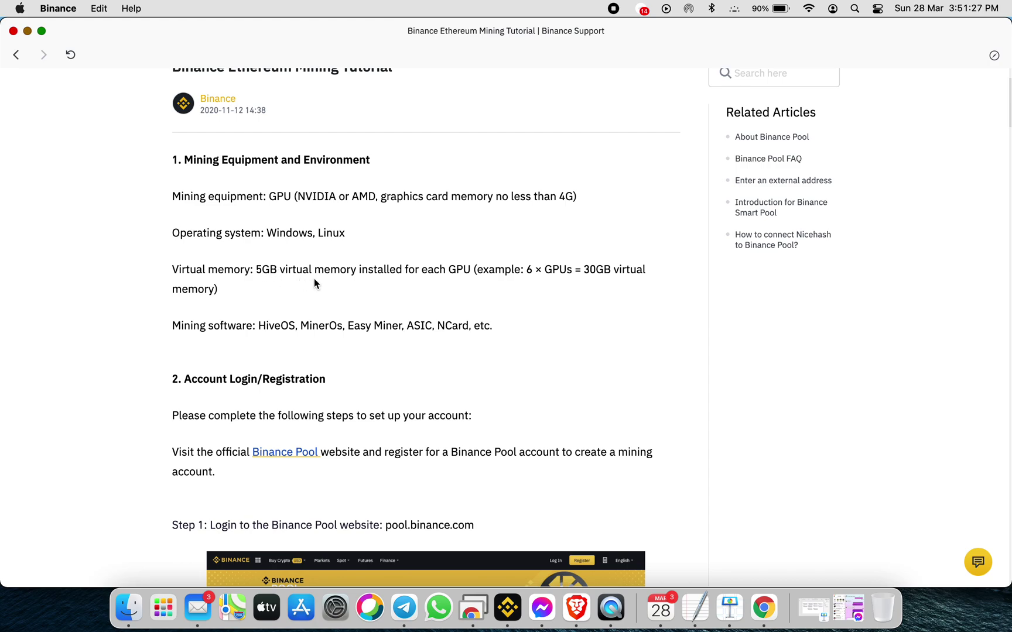
{"action": "scroll", "coordinate": [315, 284], "scroll_direction": "down", "scroll_amount": 2}
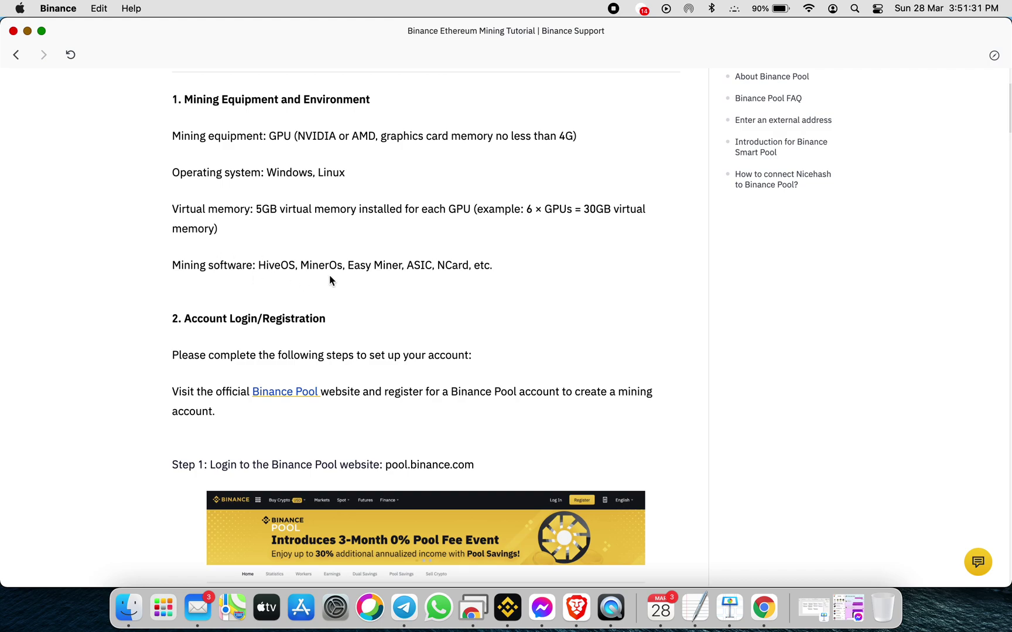
{"action": "scroll", "coordinate": [328, 280], "scroll_direction": "down", "scroll_amount": 3}
{"action": "scroll", "coordinate": [326, 283], "scroll_direction": "down", "scroll_amount": 1}
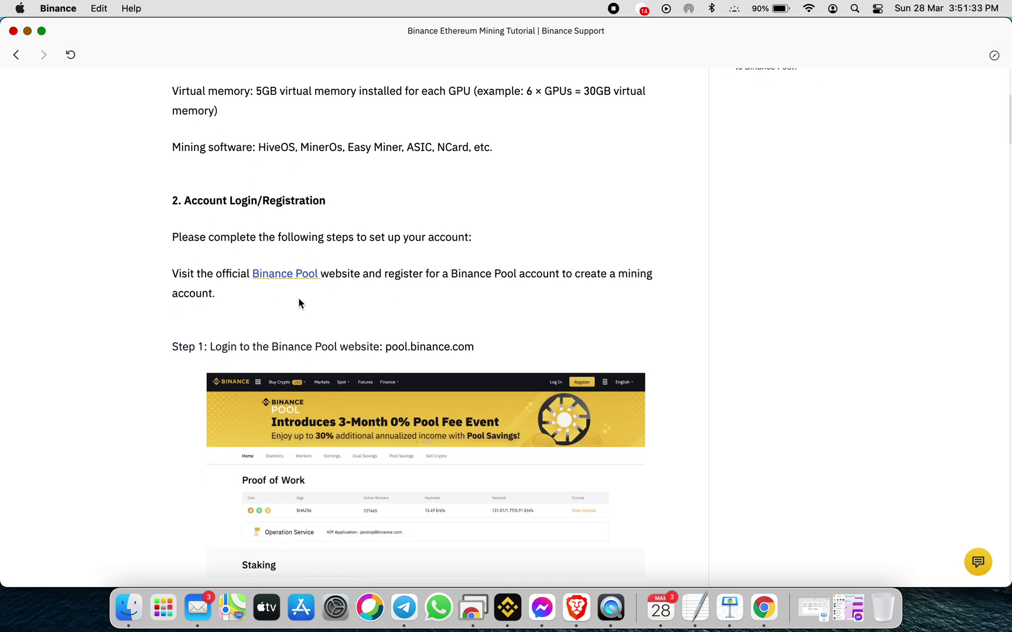
Step: Read the Account Login/Registration section through its login, registration and Create Mining Account instructions
{"action": "scroll", "coordinate": [300, 303], "scroll_direction": "down", "scroll_amount": 4}
{"action": "scroll", "coordinate": [354, 357], "scroll_direction": "down", "scroll_amount": 10}
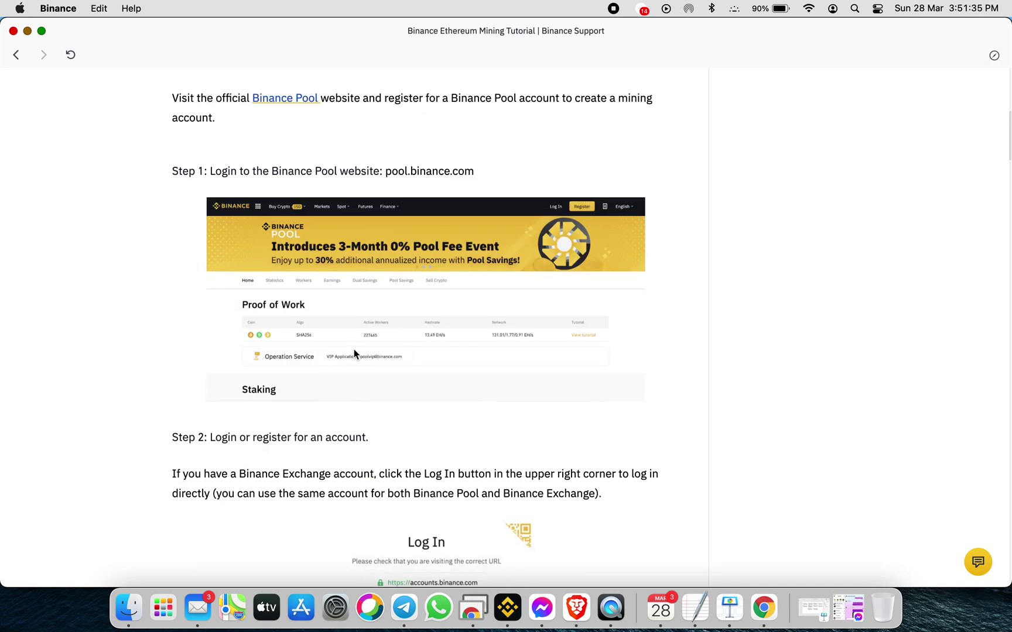
{"action": "scroll", "coordinate": [362, 353], "scroll_direction": "down", "scroll_amount": 14}
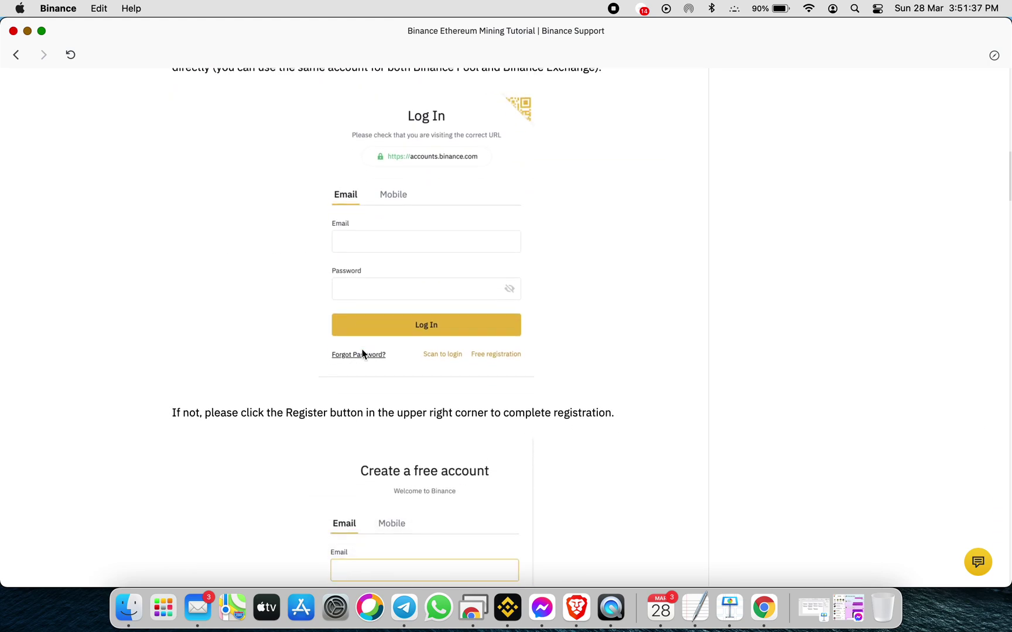
{"action": "scroll", "coordinate": [362, 353], "scroll_direction": "down", "scroll_amount": 20}
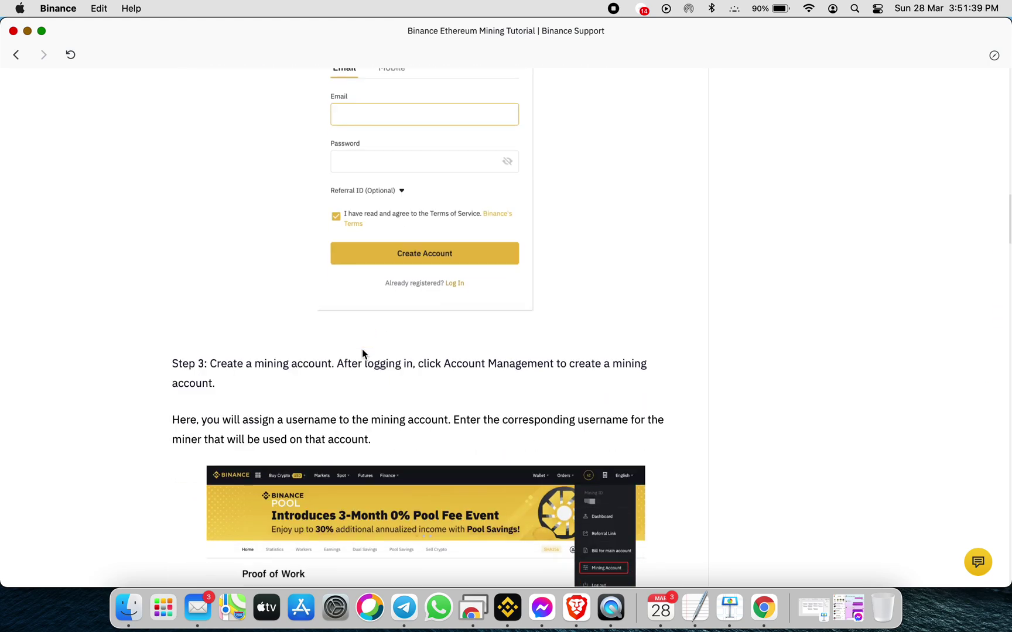
{"action": "scroll", "coordinate": [362, 353], "scroll_direction": "down", "scroll_amount": 8}
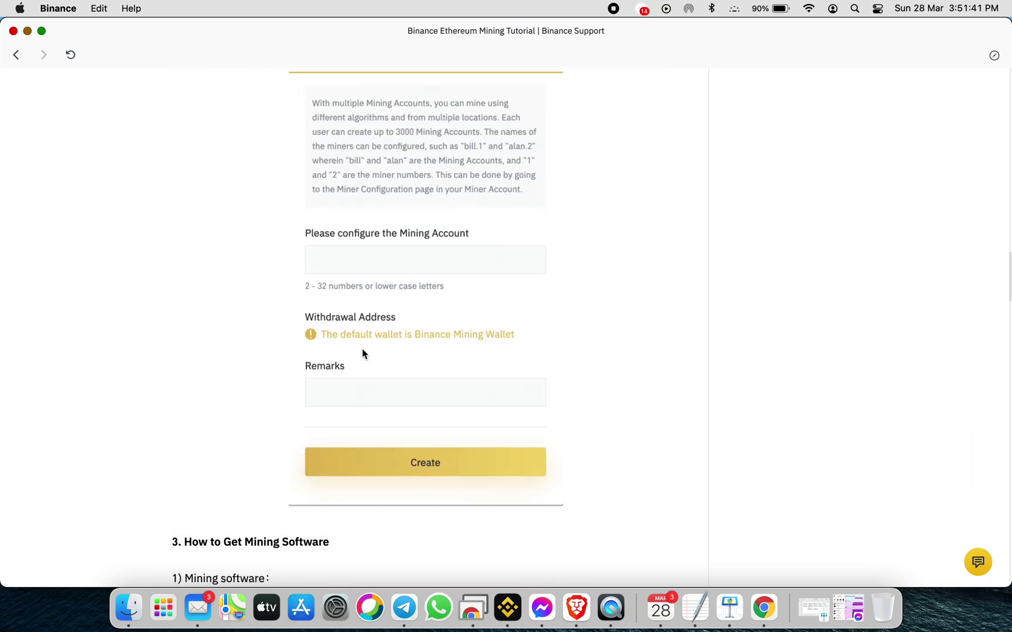
{"action": "scroll", "coordinate": [361, 353], "scroll_direction": "up", "scroll_amount": 4}
{"action": "scroll", "coordinate": [362, 353], "scroll_direction": "up", "scroll_amount": 1}
{"action": "scroll", "coordinate": [362, 353], "scroll_direction": "down", "scroll_amount": 1}
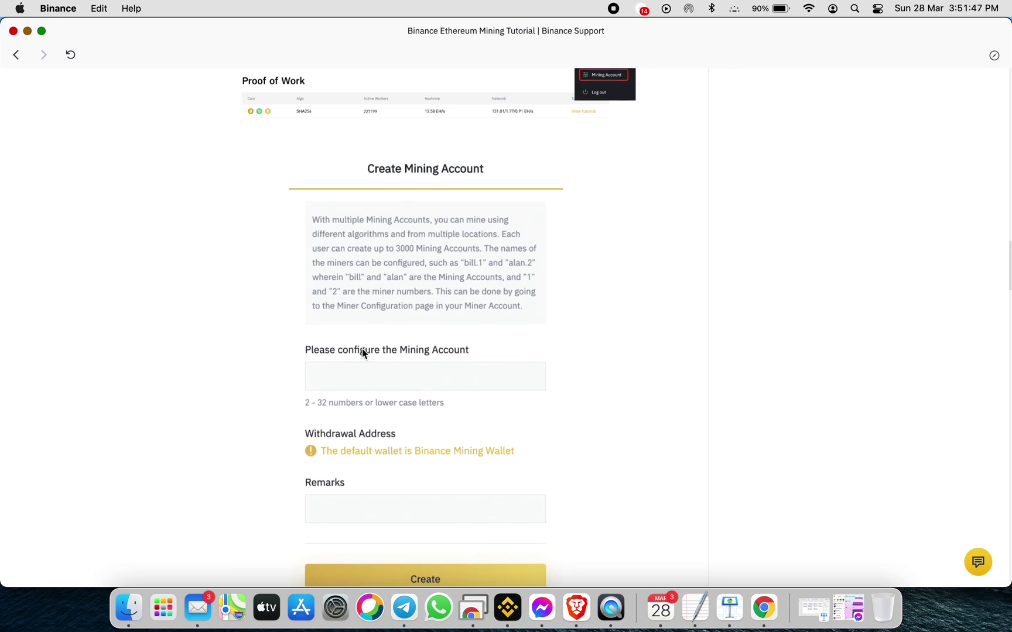
{"action": "scroll", "coordinate": [362, 353], "scroll_direction": "up", "scroll_amount": 1}
{"action": "scroll", "coordinate": [362, 353], "scroll_direction": "down", "scroll_amount": 2}
{"action": "scroll", "coordinate": [362, 353], "scroll_direction": "up", "scroll_amount": 2}
{"action": "scroll", "coordinate": [362, 353], "scroll_direction": "down", "scroll_amount": 5}
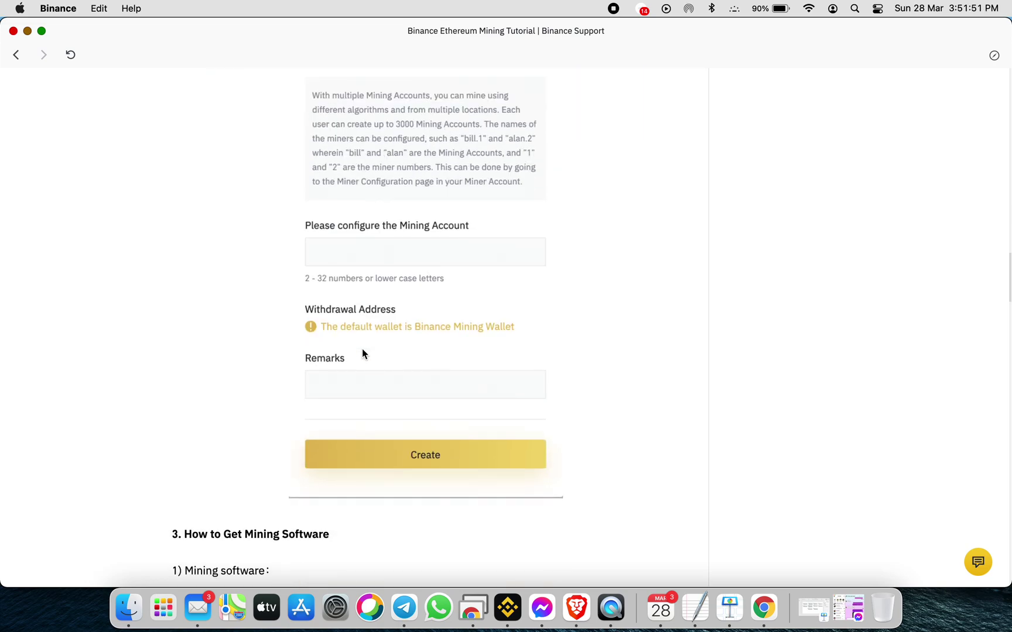
Step: Review the How to Get Mining Software section, covering the downloadable miners and the mining systems from Hive OS to Easy Miner
{"action": "scroll", "coordinate": [362, 353], "scroll_direction": "down", "scroll_amount": 12}
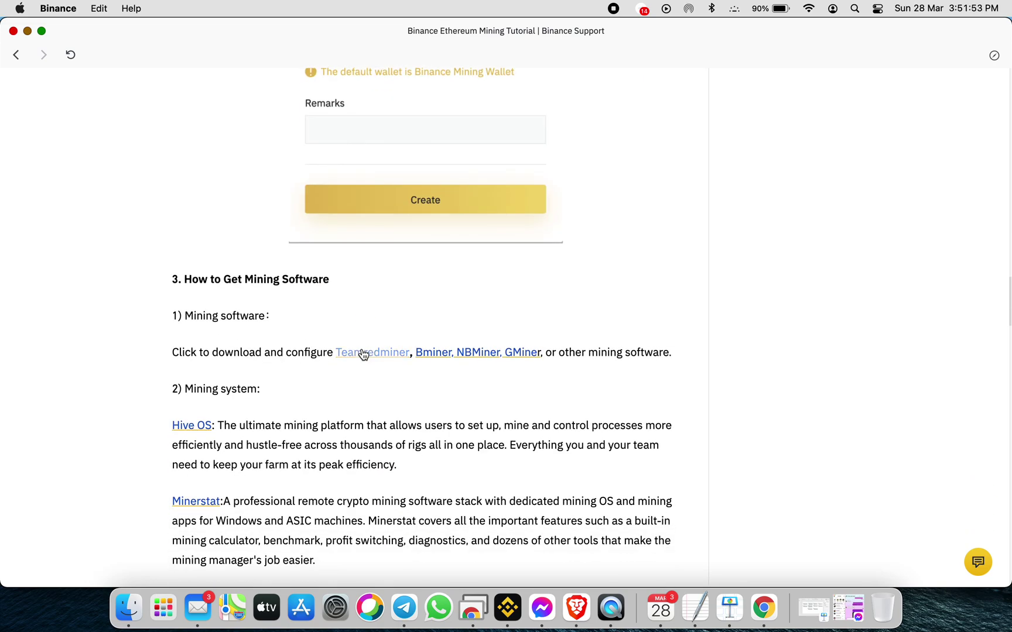
{"action": "scroll", "coordinate": [362, 353], "scroll_direction": "down", "scroll_amount": 1}
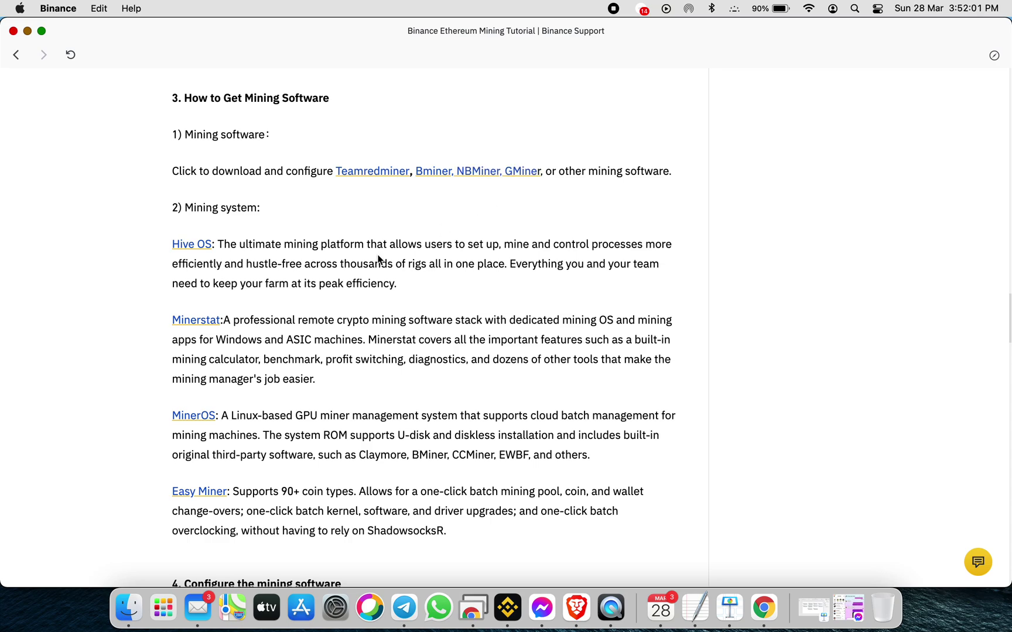
{"action": "scroll", "coordinate": [379, 259], "scroll_direction": "down", "scroll_amount": 3}
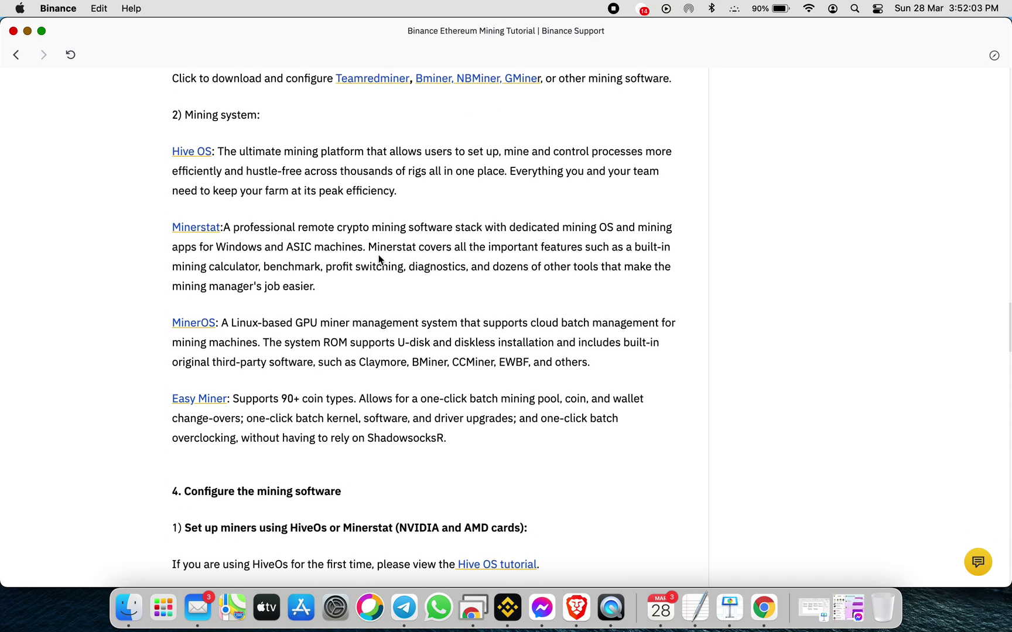
{"action": "scroll", "coordinate": [379, 260], "scroll_direction": "down", "scroll_amount": 2}
{"action": "scroll", "coordinate": [395, 258], "scroll_direction": "down", "scroll_amount": 2}
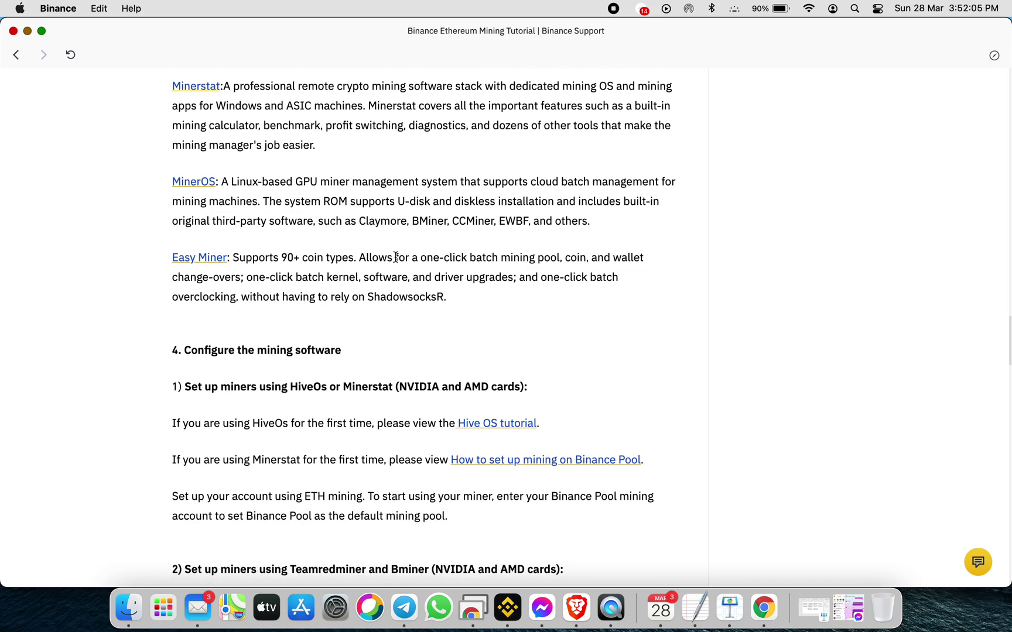
{"action": "scroll", "coordinate": [395, 258], "scroll_direction": "down", "scroll_amount": 1}
Step: Study the Configure the mining software section, including the Teamredminer and Bminer commands and the alternate ETH pool addresses
{"action": "scroll", "coordinate": [396, 257], "scroll_direction": "down", "scroll_amount": 3}
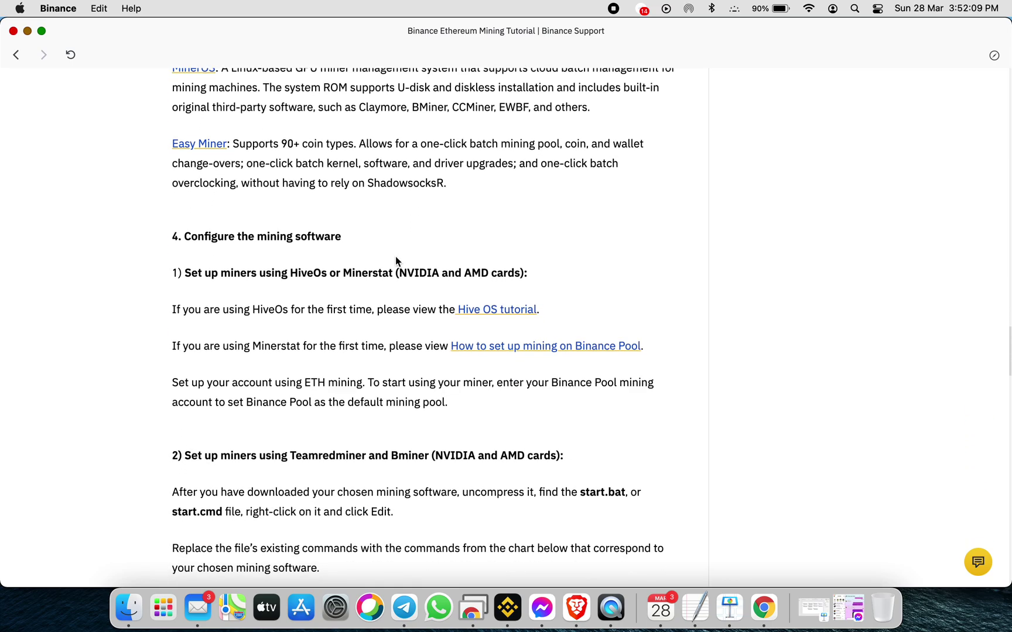
{"action": "scroll", "coordinate": [395, 257], "scroll_direction": "down", "scroll_amount": 6}
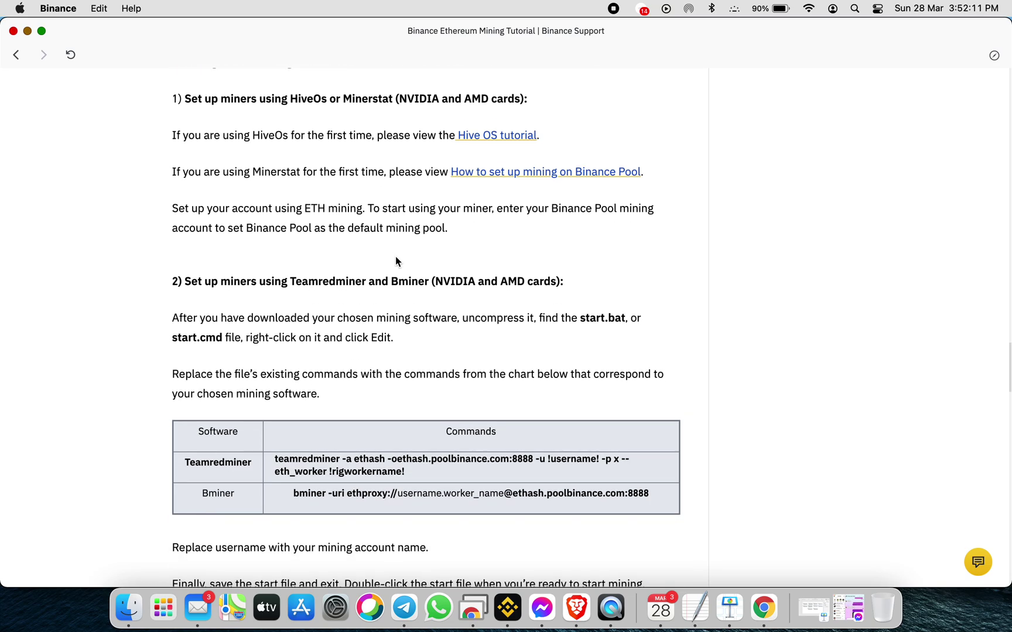
{"action": "scroll", "coordinate": [394, 260], "scroll_direction": "down", "scroll_amount": 5}
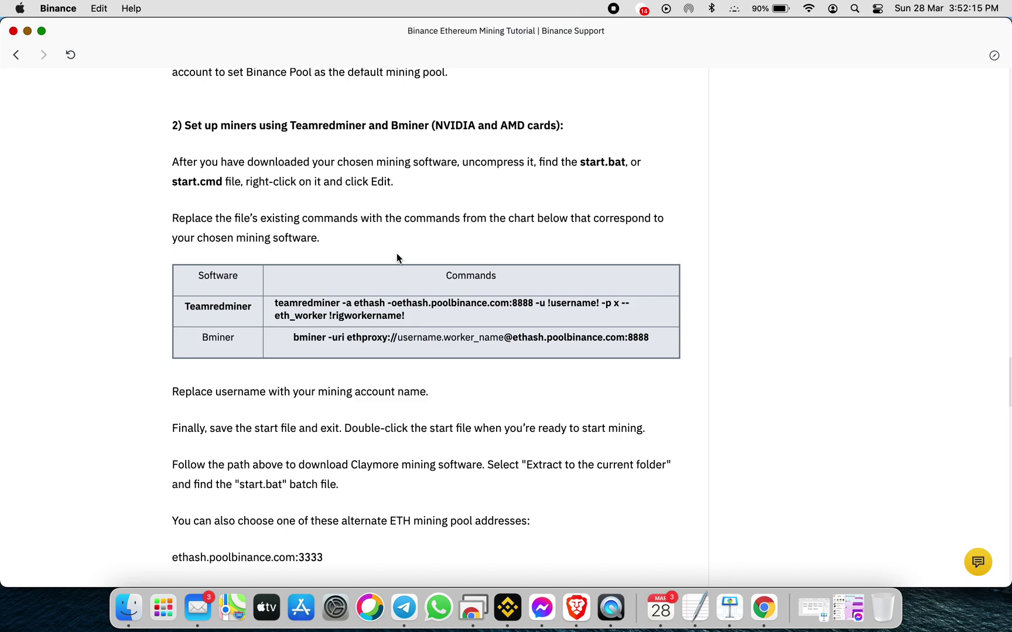
{"action": "scroll", "coordinate": [396, 254], "scroll_direction": "down", "scroll_amount": 2}
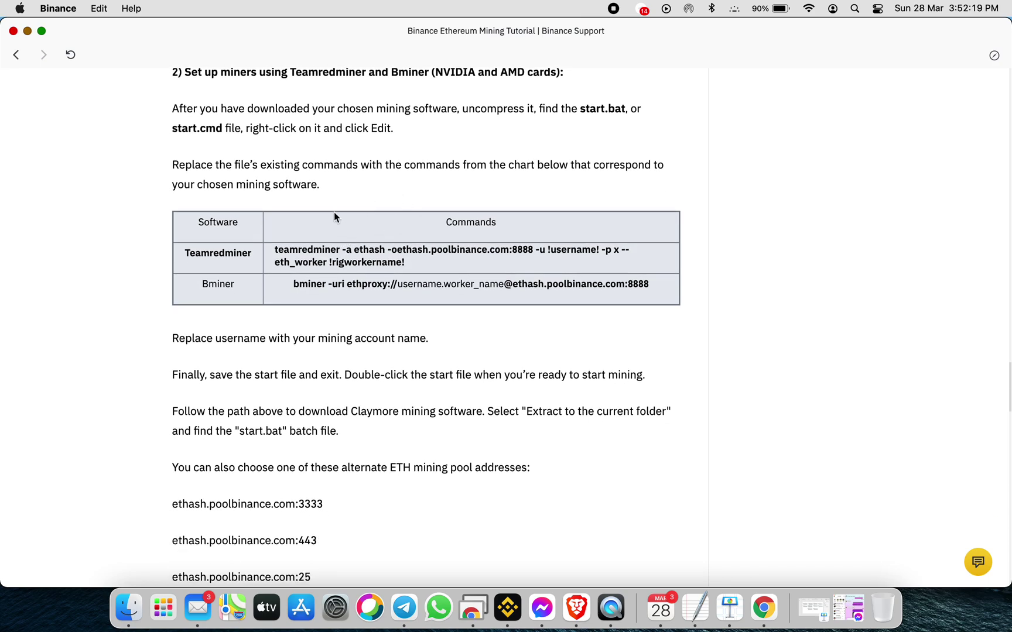
{"action": "scroll", "coordinate": [335, 228], "scroll_direction": "down", "scroll_amount": 4}
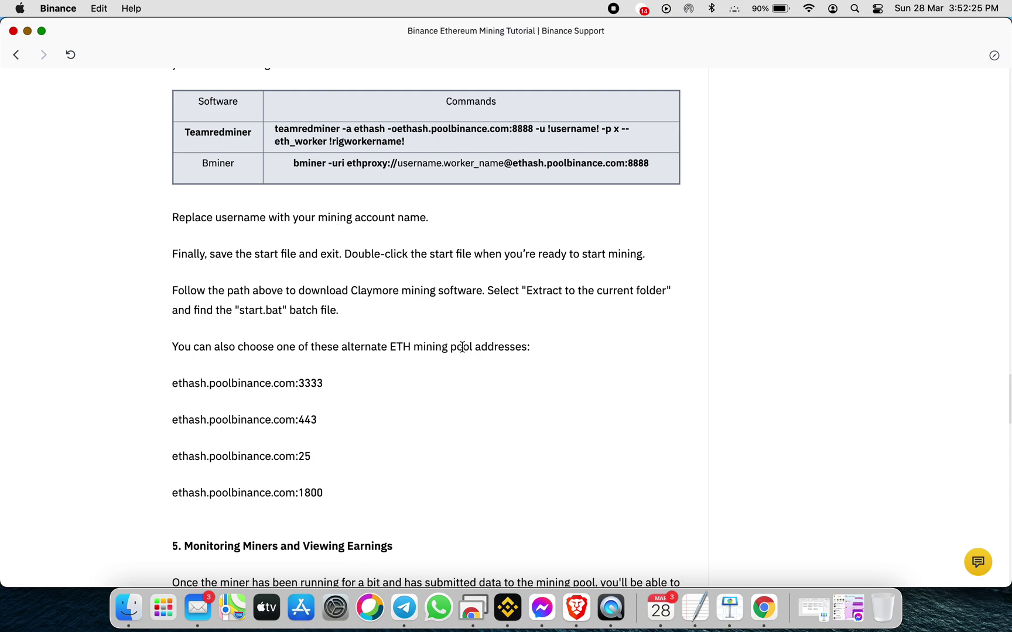
{"action": "scroll", "coordinate": [233, 382], "scroll_direction": "down", "scroll_amount": 2}
{"action": "scroll", "coordinate": [235, 384], "scroll_direction": "up", "scroll_amount": 2}
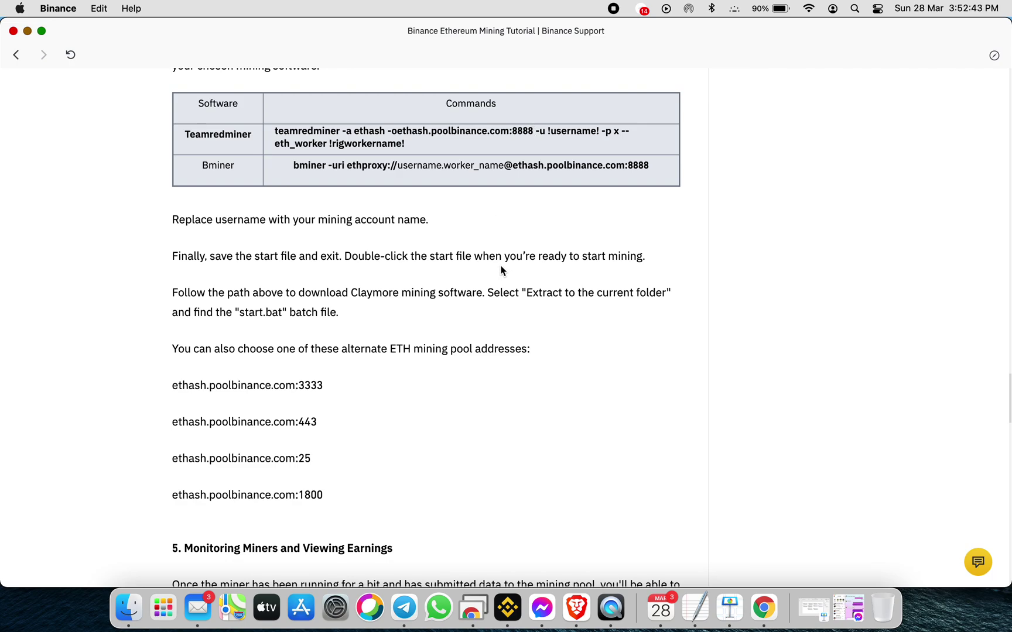
Step: Read the Monitoring Miners and Viewing Earnings section through to the end of the tutorial
{"action": "scroll", "coordinate": [500, 270], "scroll_direction": "down", "scroll_amount": 5}
{"action": "scroll", "coordinate": [500, 271], "scroll_direction": "down", "scroll_amount": 3}
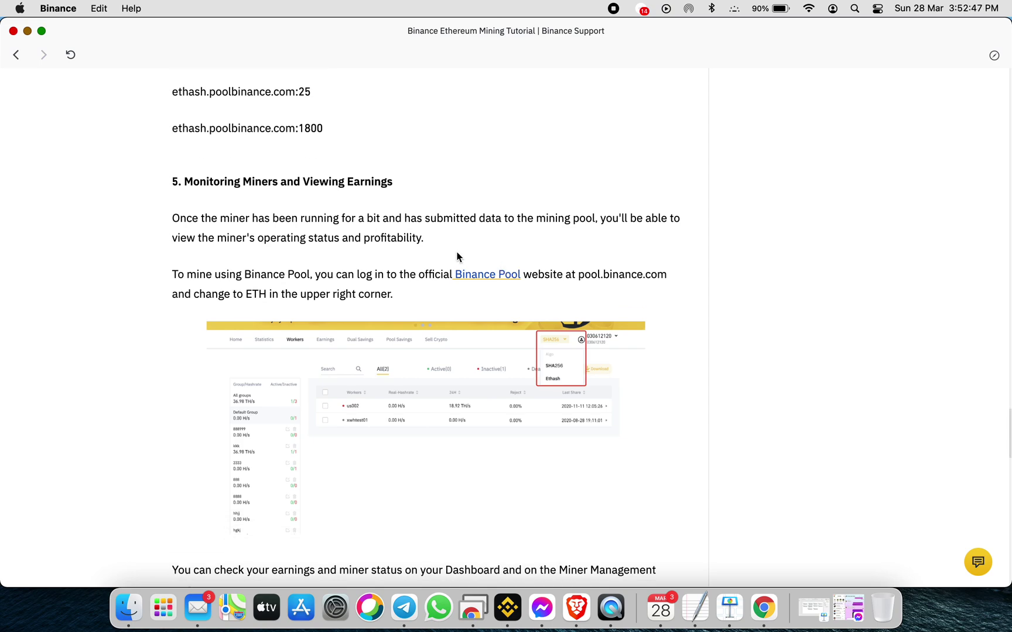
{"action": "scroll", "coordinate": [422, 259], "scroll_direction": "down", "scroll_amount": 2}
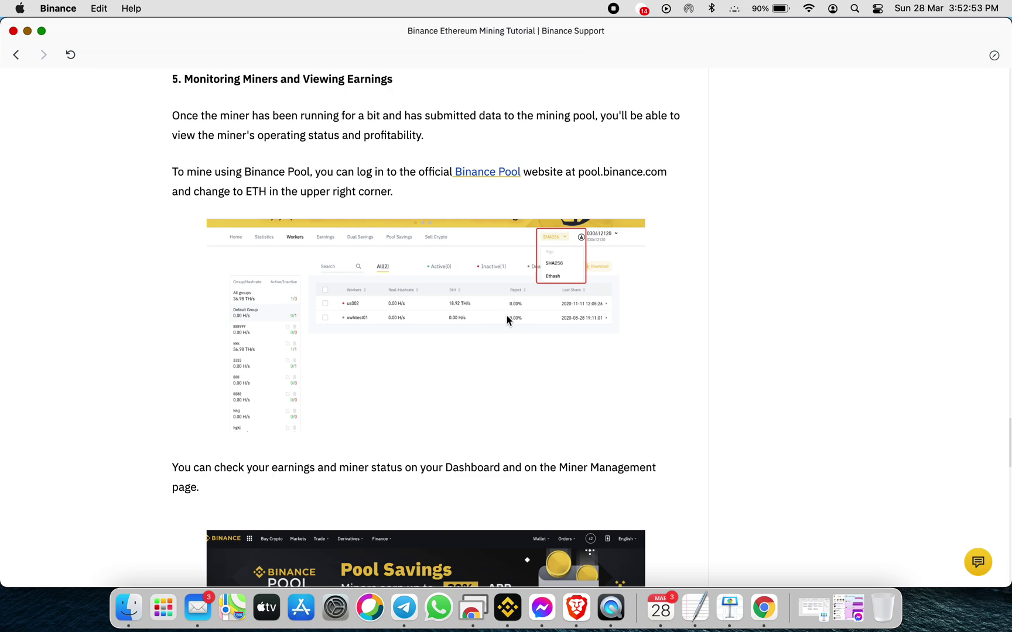
{"action": "scroll", "coordinate": [507, 318], "scroll_direction": "down", "scroll_amount": 1}
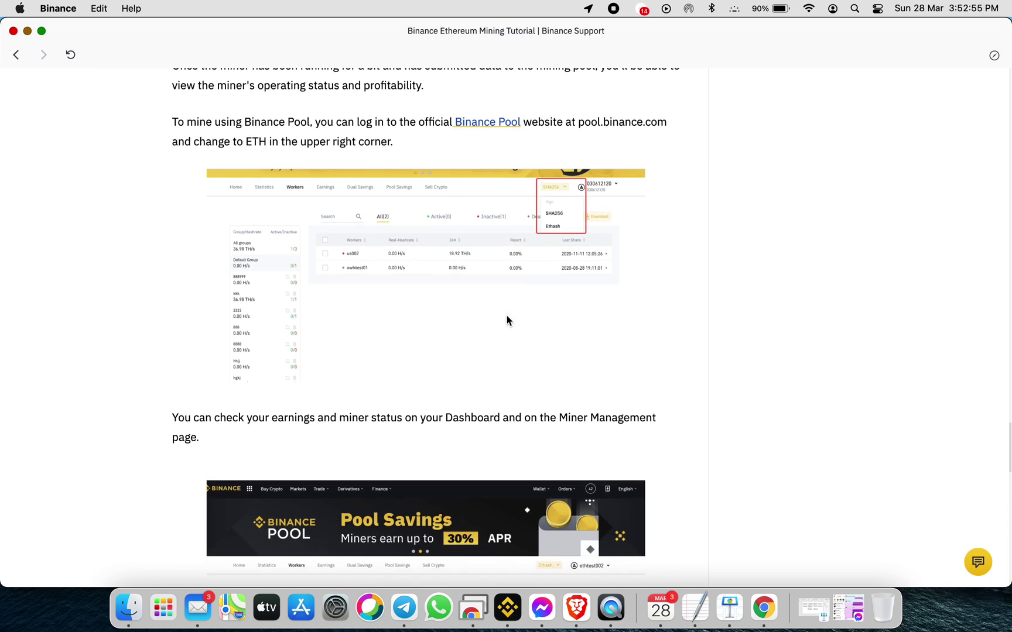
{"action": "scroll", "coordinate": [507, 318], "scroll_direction": "down", "scroll_amount": 5}
{"action": "scroll", "coordinate": [507, 319], "scroll_direction": "down", "scroll_amount": 4}
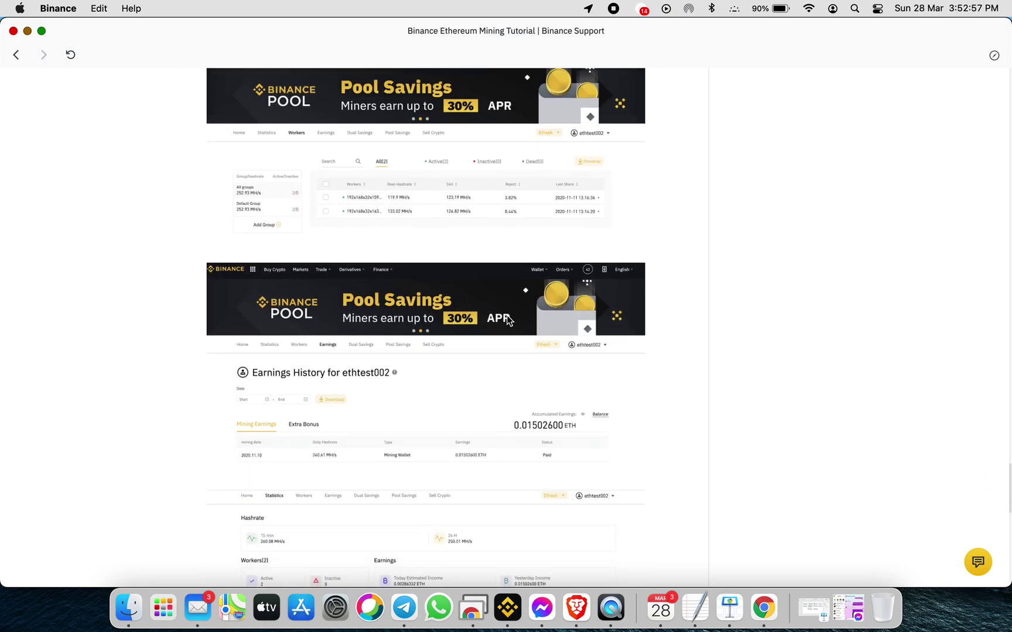
{"action": "scroll", "coordinate": [507, 319], "scroll_direction": "down", "scroll_amount": 5}
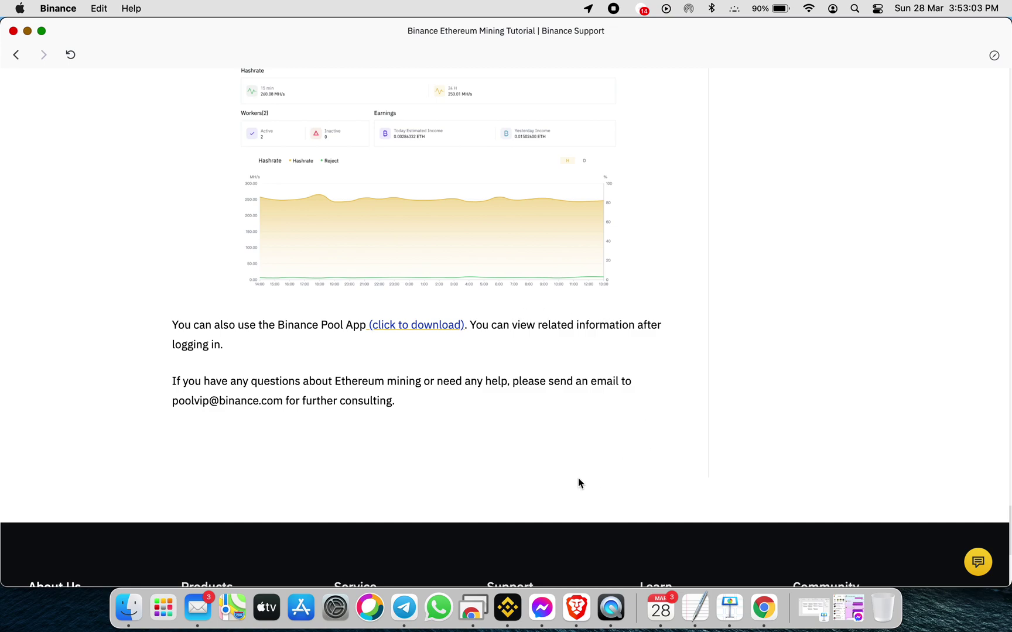
Step: Switch to the mining rig's Chrome Remote Desktop session and point out the Claymore's miner and PhoenixMiner 5.5c folders on its desktop
{"action": "left_click", "coordinate": [474, 603]}
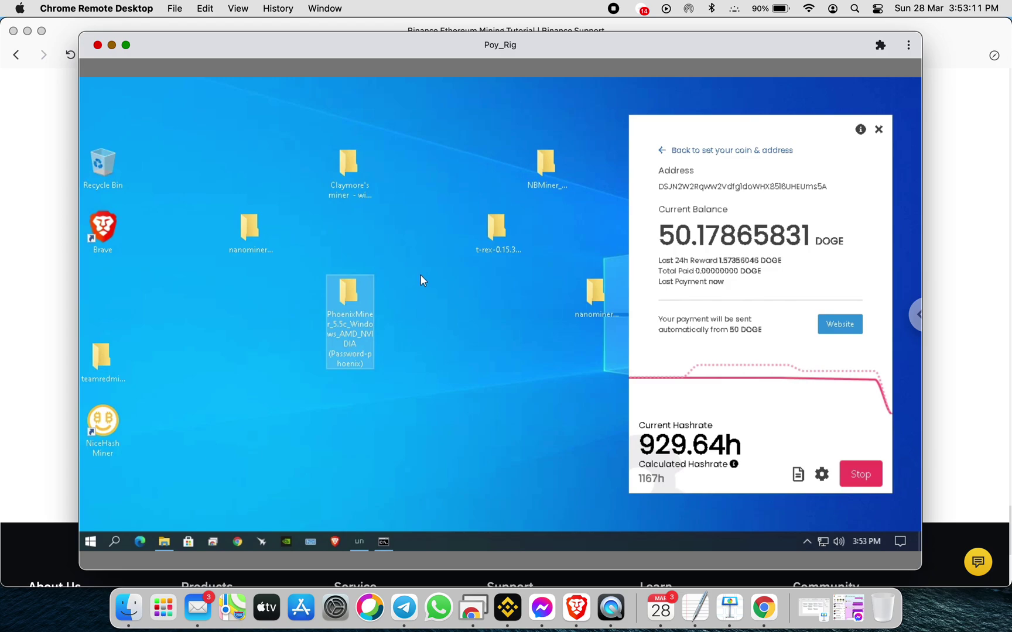
{"action": "left_click", "coordinate": [359, 177]}
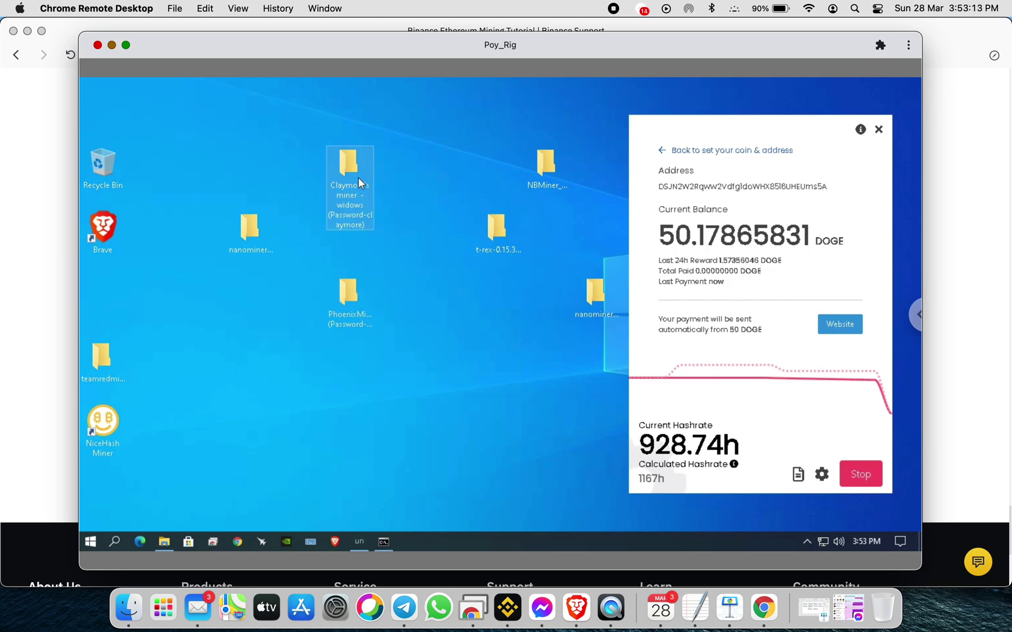
{"action": "left_click", "coordinate": [367, 318]}
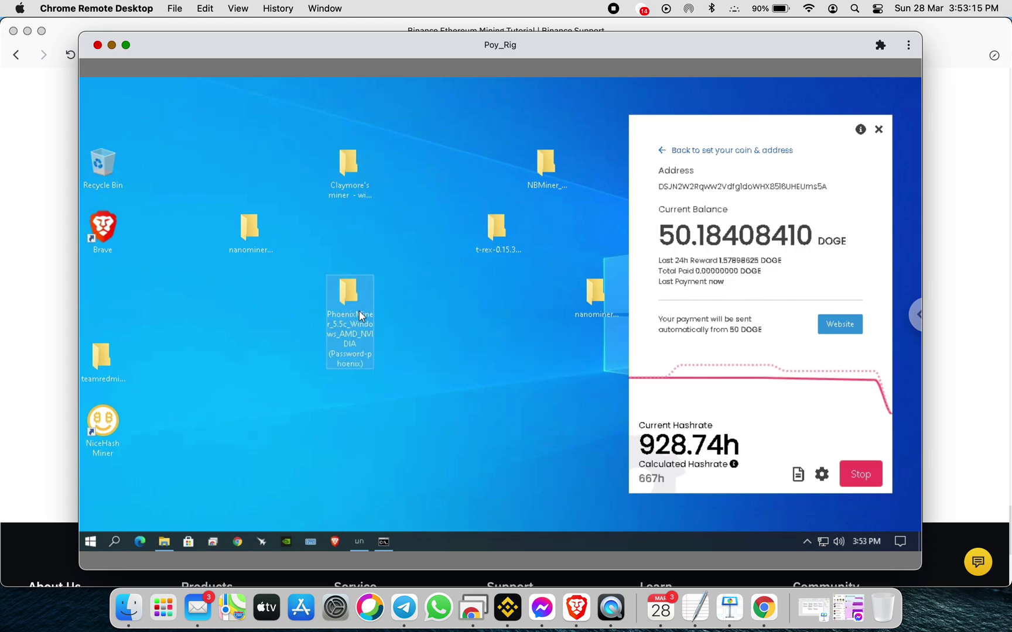
Step: Switch to Brave and open phoenixminer.org from the Google results for "phoenix miner"
{"action": "left_click", "coordinate": [548, 612]}
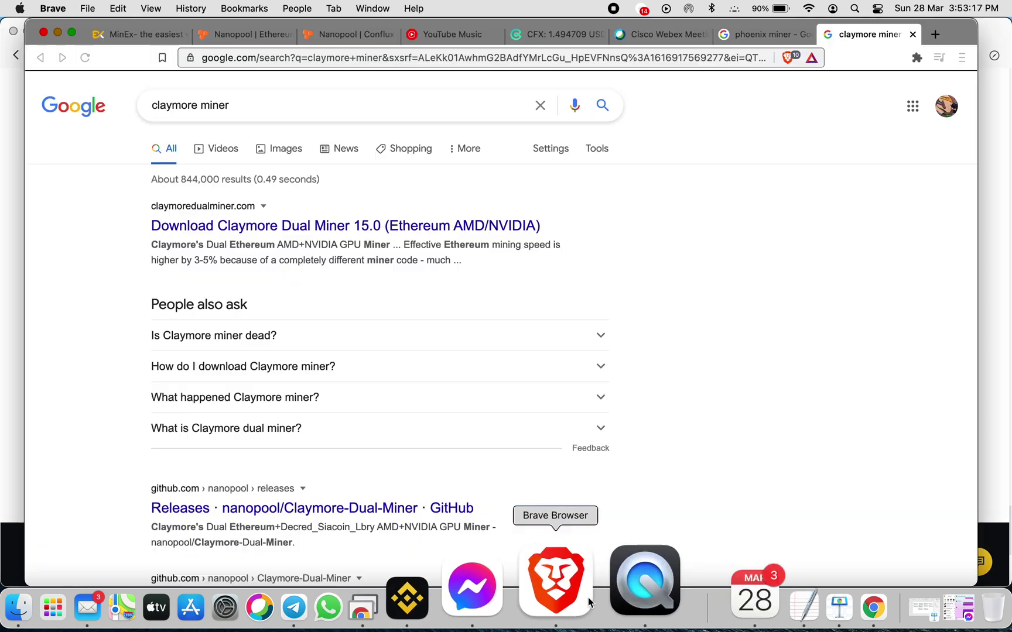
{"action": "left_click", "coordinate": [762, 34]}
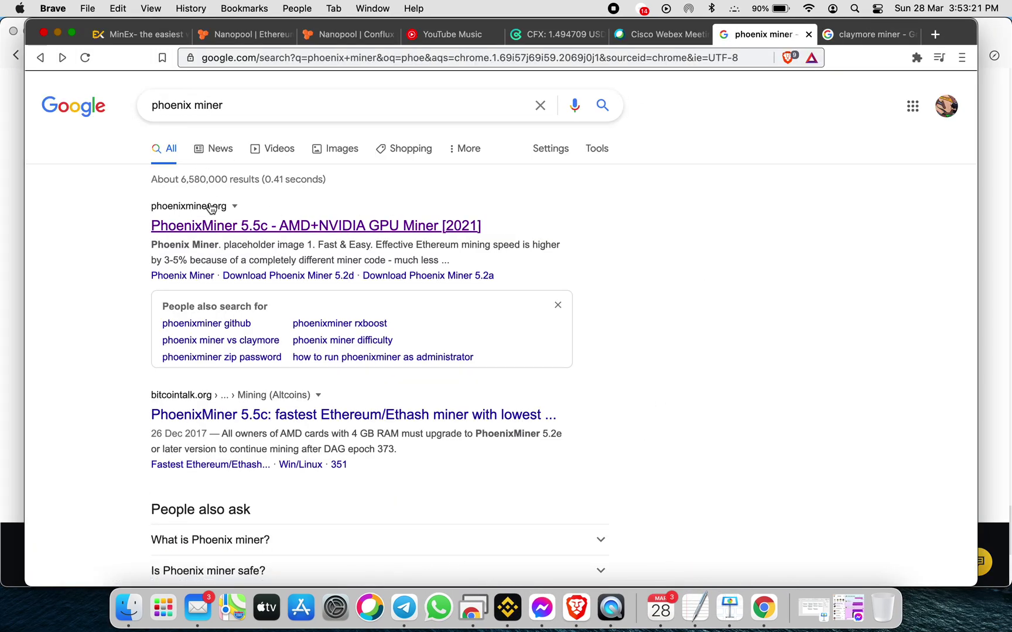
{"action": "left_click", "coordinate": [245, 236]}
{"action": "scroll", "coordinate": [321, 271], "scroll_direction": "down", "scroll_amount": 5}
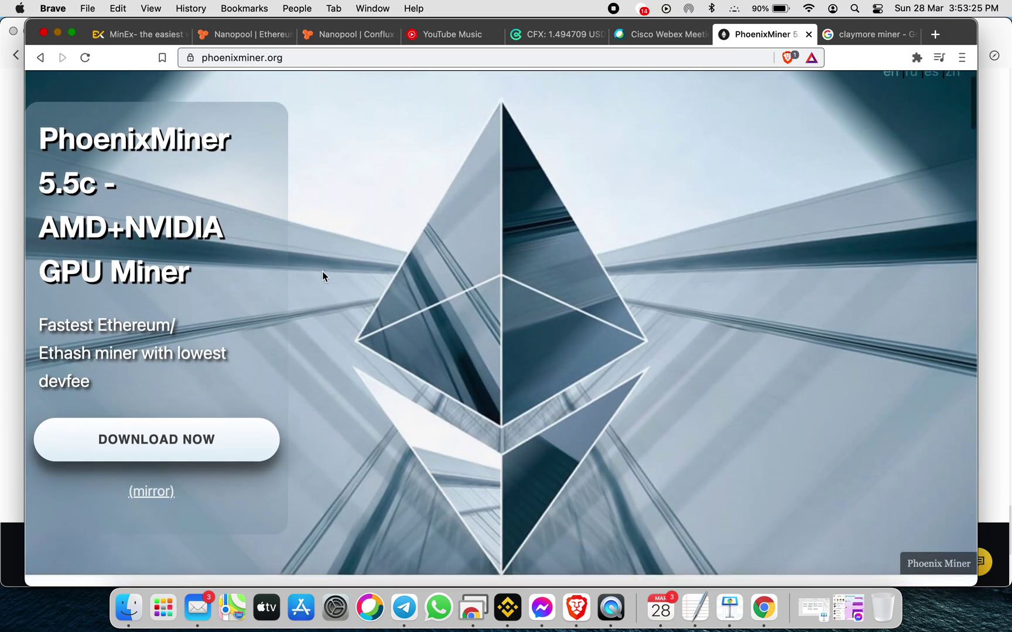
Step: Look over the PhoenixMiner 5.5c homepage and open its OneDrive download folder
{"action": "scroll", "coordinate": [322, 271], "scroll_direction": "down", "scroll_amount": 8}
{"action": "scroll", "coordinate": [323, 271], "scroll_direction": "up", "scroll_amount": 8}
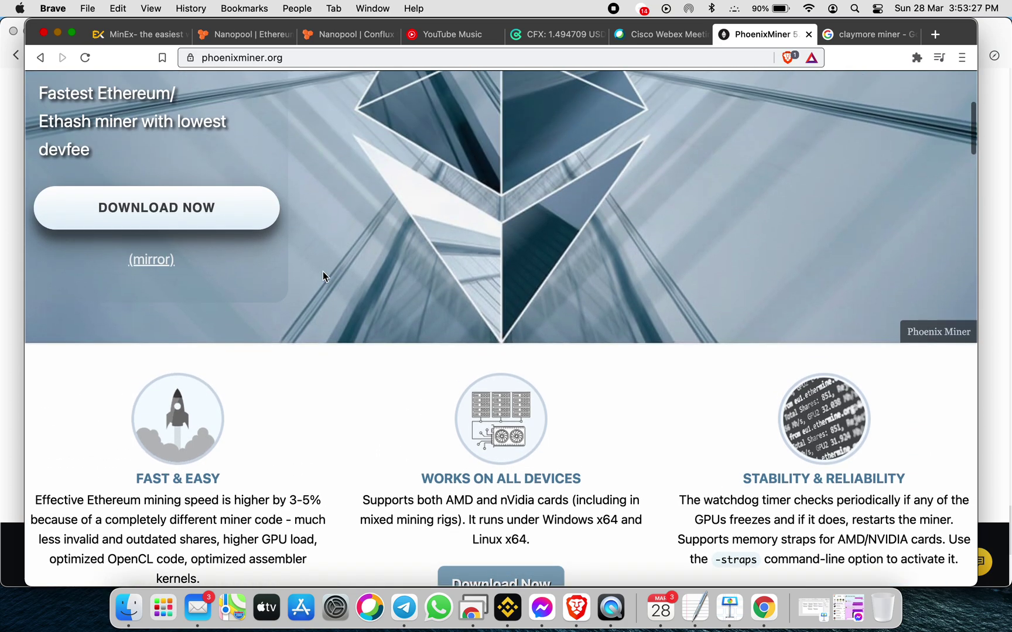
{"action": "scroll", "coordinate": [322, 272], "scroll_direction": "up", "scroll_amount": 3}
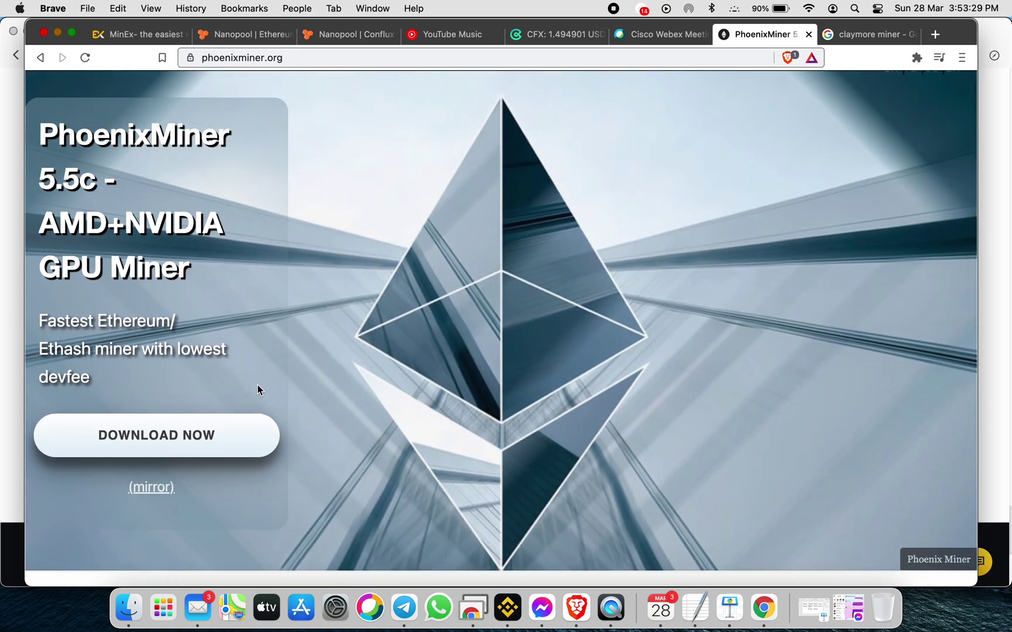
{"action": "left_click", "coordinate": [226, 434]}
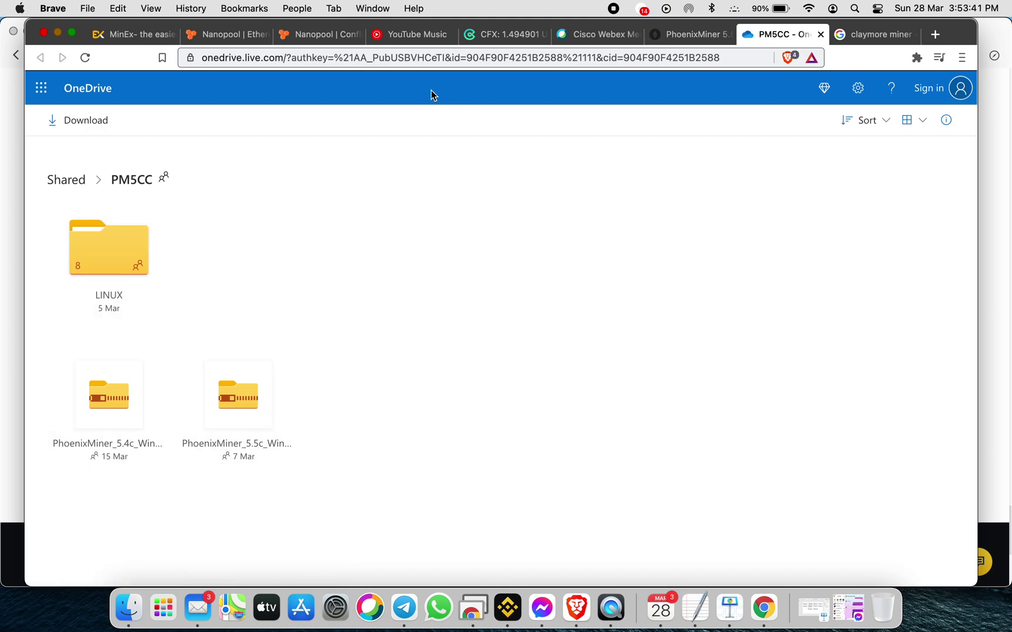
Step: Open the Claymore Dual Miner website from the "claymore miner" Google results and go to its MEGA download folder
{"action": "left_click", "coordinate": [883, 38]}
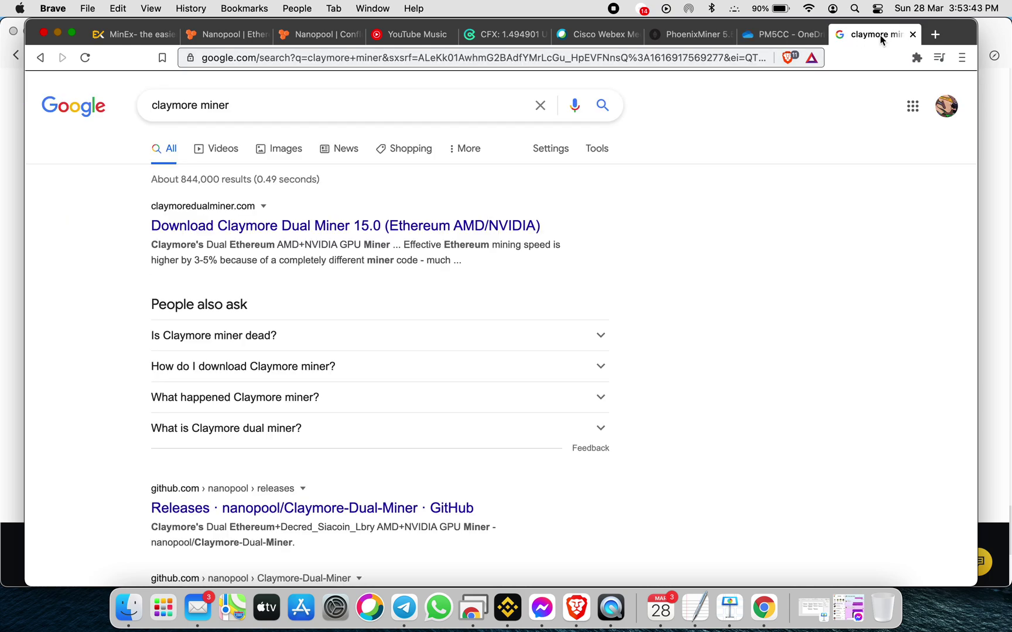
{"action": "left_click", "coordinate": [301, 227]}
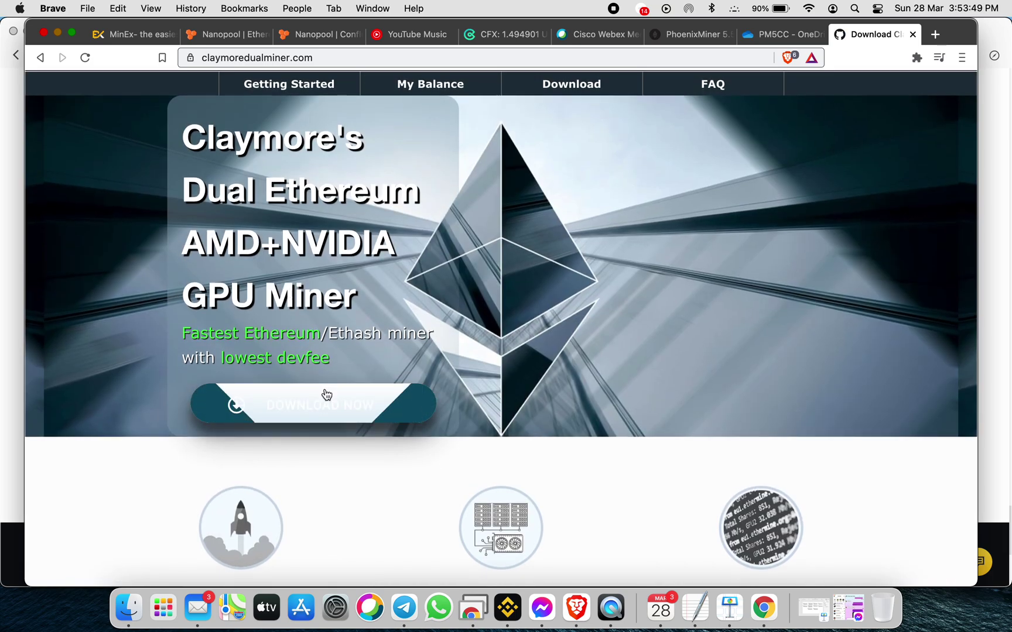
{"action": "left_click", "coordinate": [327, 404]}
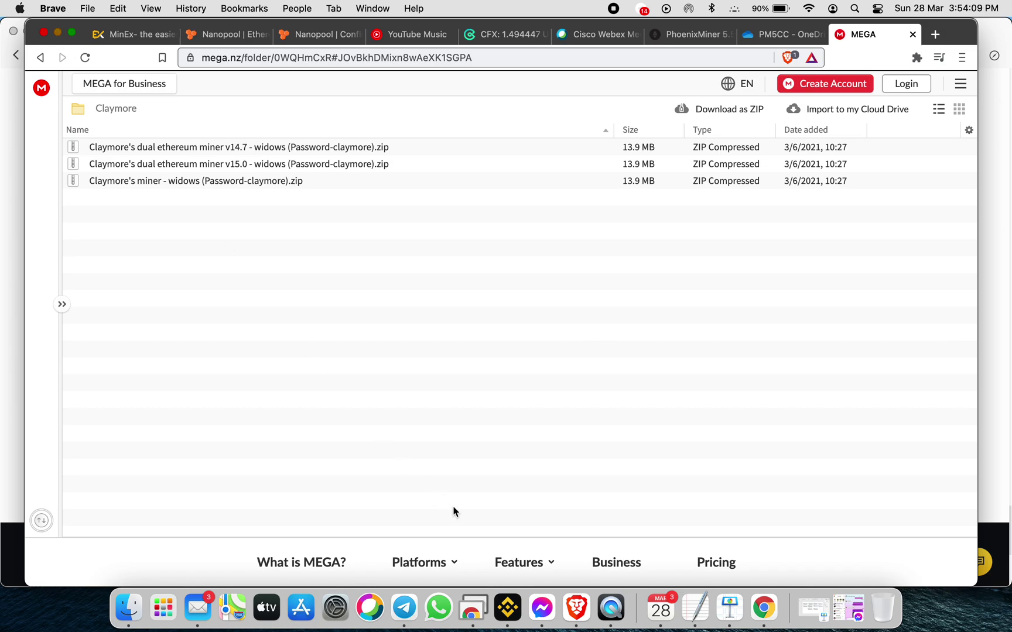
Step: Switch to the mining rig's Chrome Remote Desktop session, open the PhoenixMiner 5.5c folder and browse its Ethereum pool batch files
{"action": "left_click", "coordinate": [474, 591]}
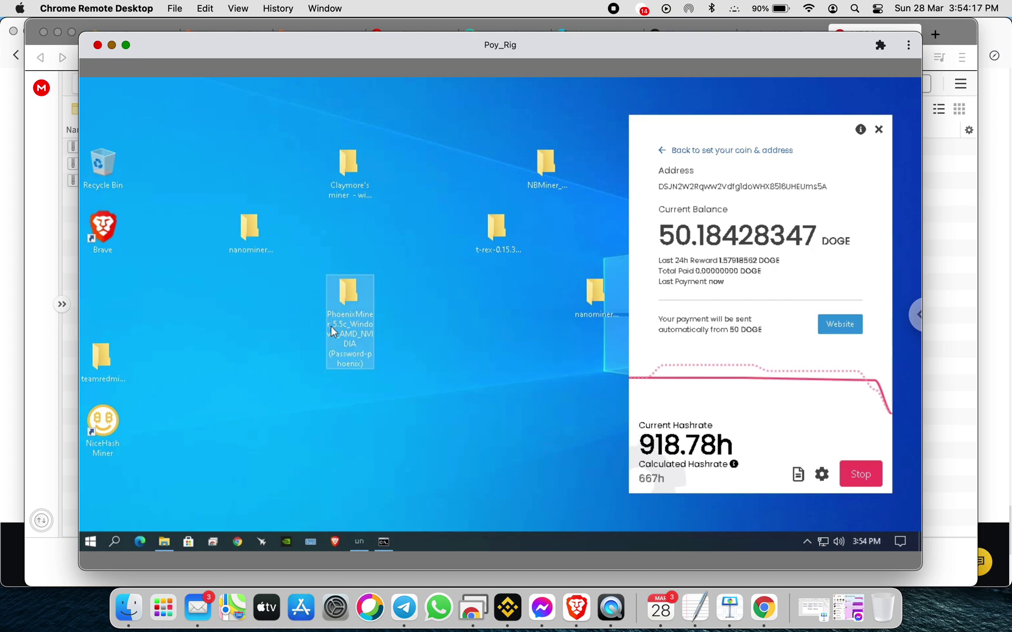
{"action": "double_click", "coordinate": [355, 294]}
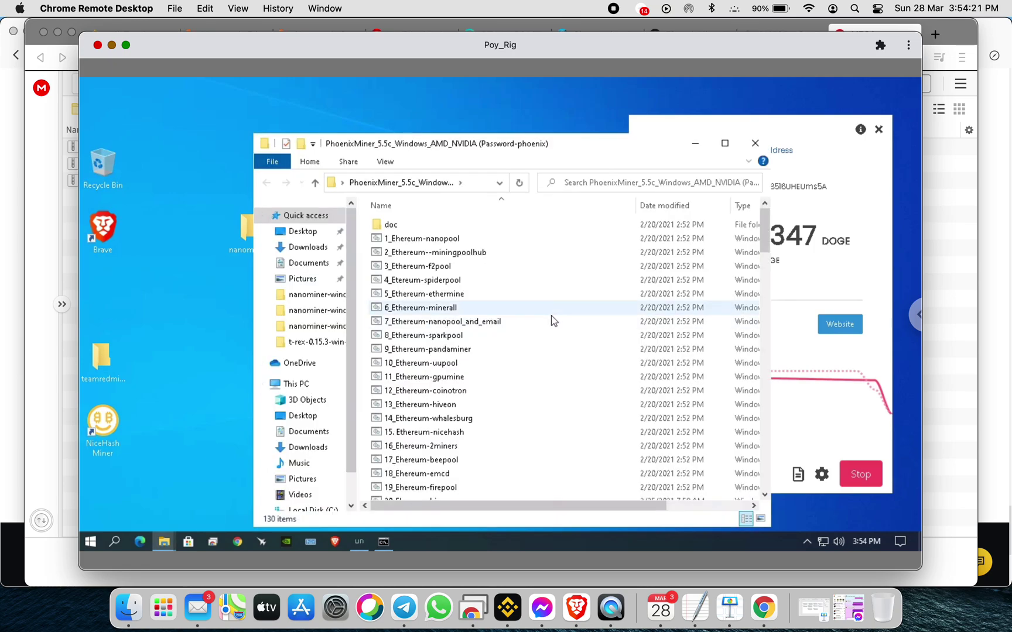
{"action": "scroll", "coordinate": [552, 316], "scroll_direction": "down", "scroll_amount": 3}
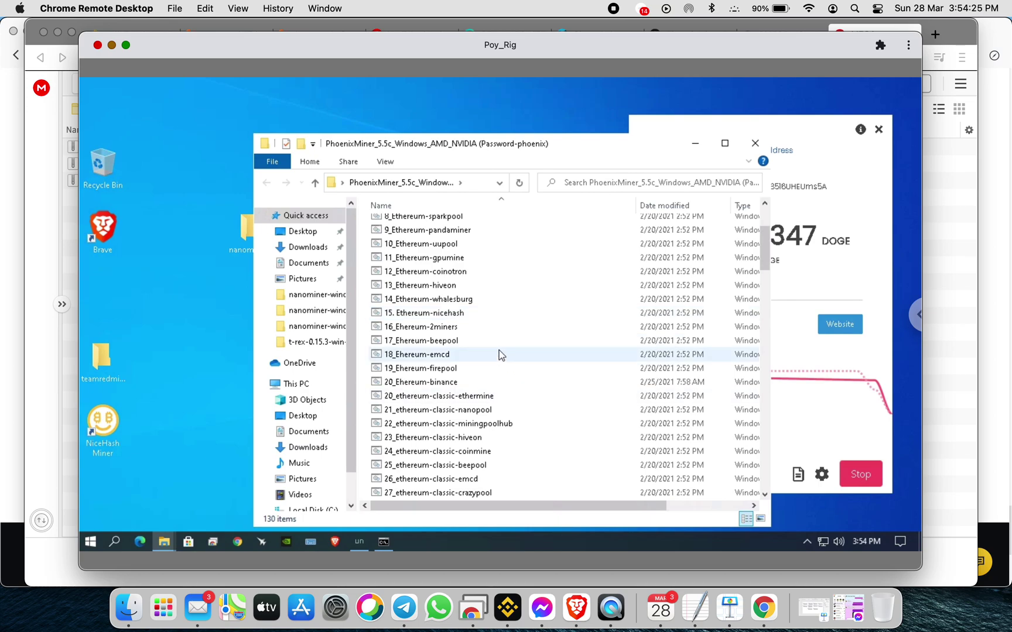
{"action": "scroll", "coordinate": [499, 350], "scroll_direction": "up", "scroll_amount": 1}
{"action": "scroll", "coordinate": [501, 346], "scroll_direction": "up", "scroll_amount": 1}
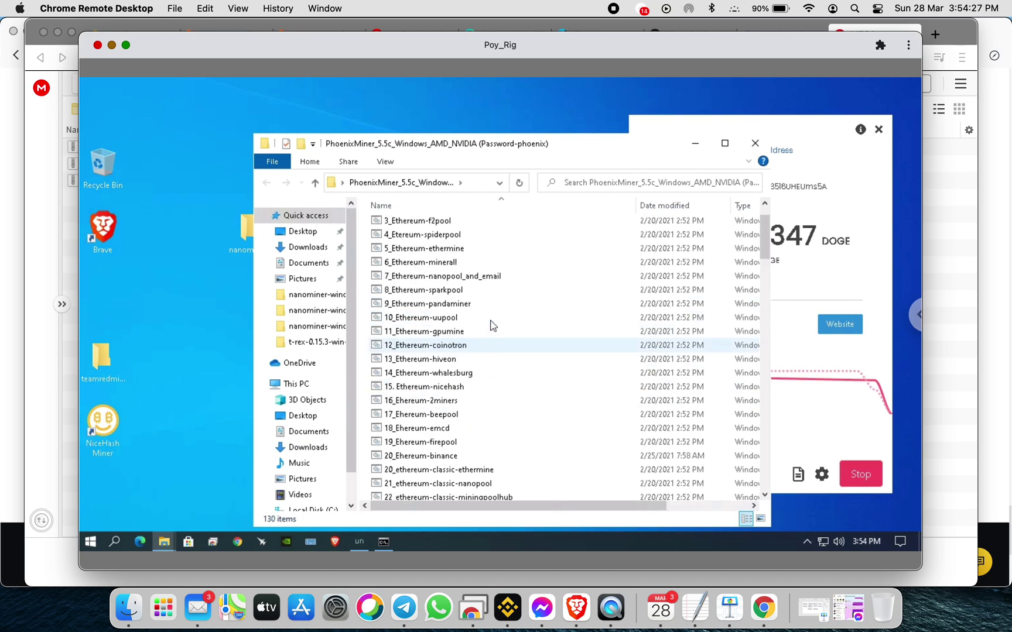
{"action": "scroll", "coordinate": [490, 303], "scroll_direction": "up", "scroll_amount": 1}
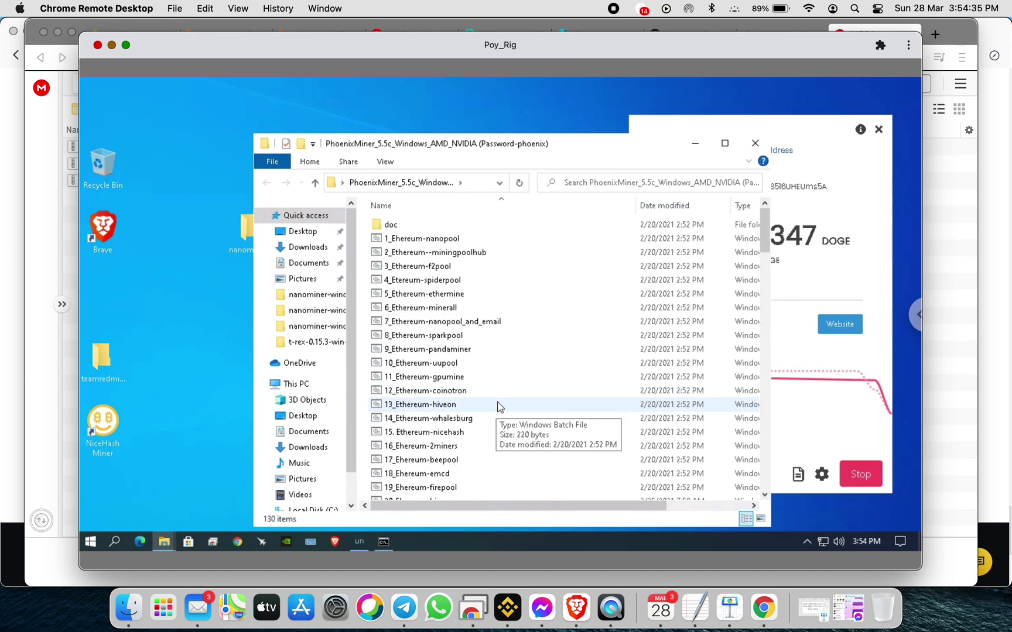
{"action": "scroll", "coordinate": [498, 405], "scroll_direction": "down", "scroll_amount": 1}
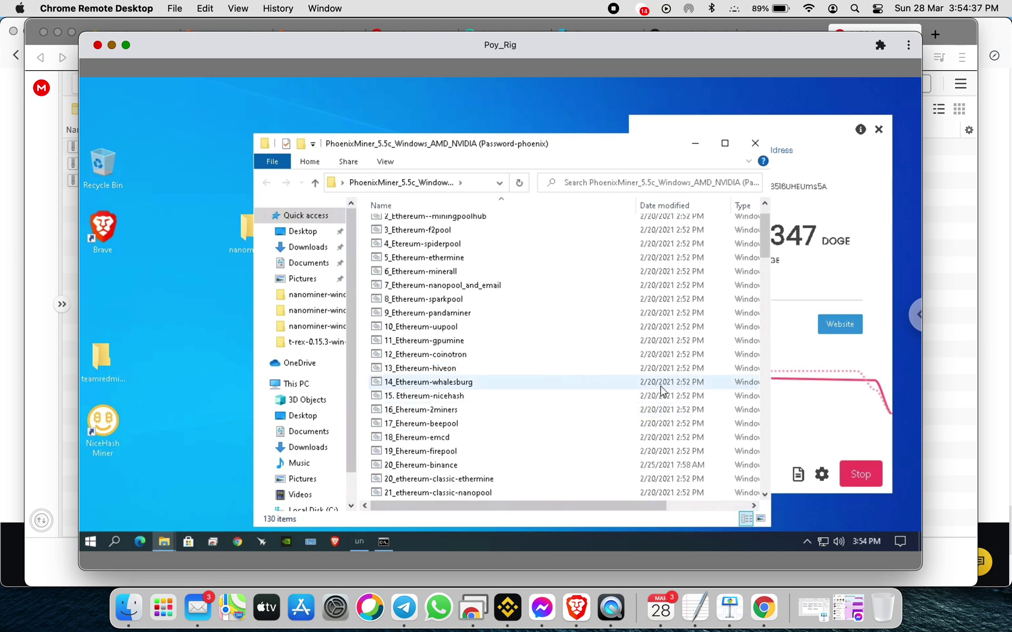
Step: Open the 20_Ehereum-binance batch file for editing in Notepad and examine its pool, wallet and worker parameters
{"action": "left_click", "coordinate": [461, 471]}
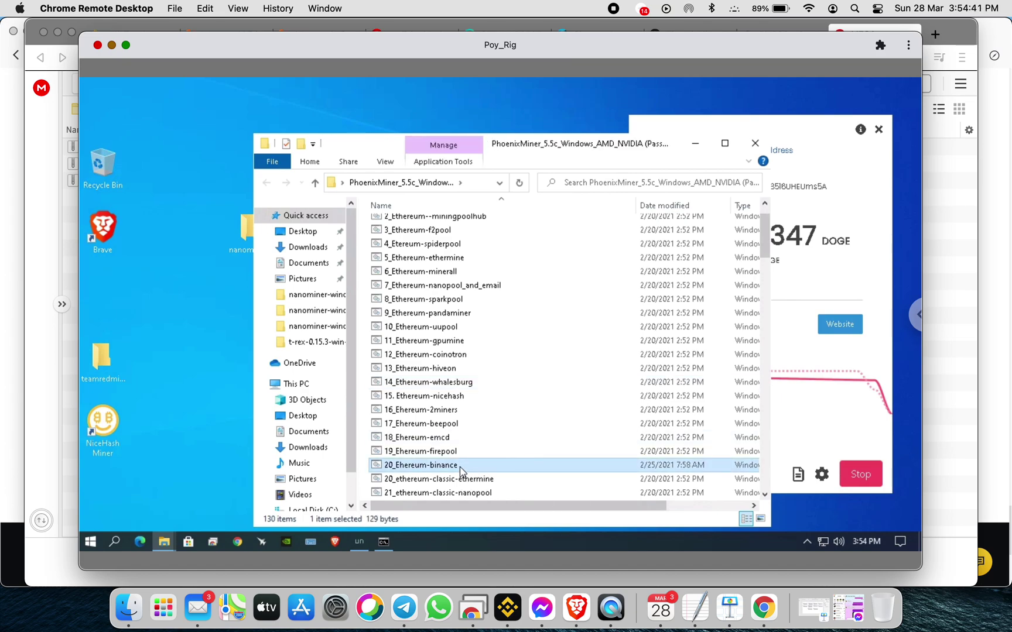
{"action": "right_click", "coordinate": [461, 472]}
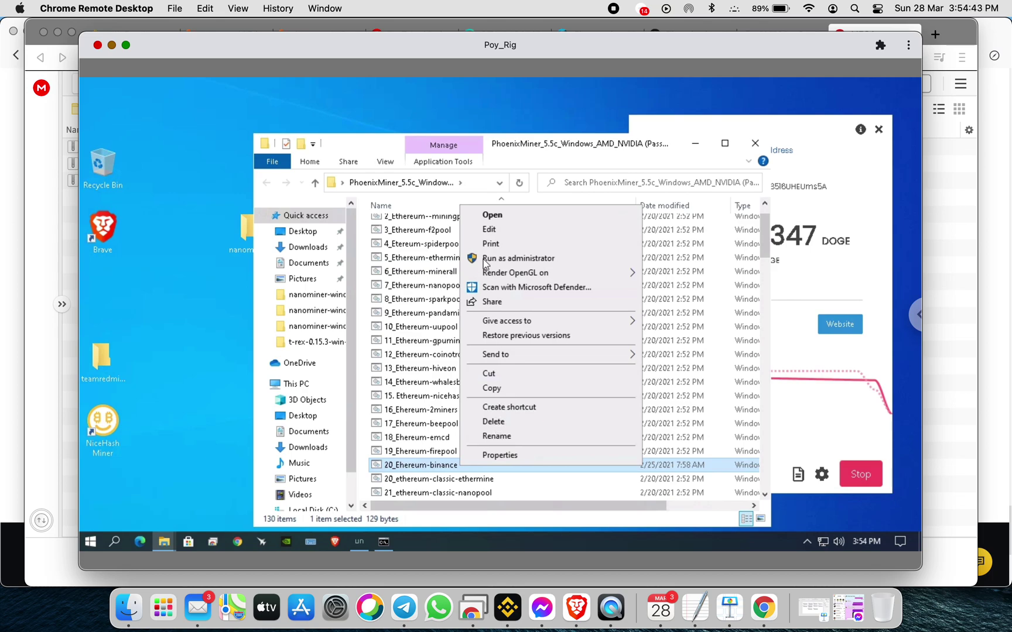
{"action": "left_click", "coordinate": [487, 233]}
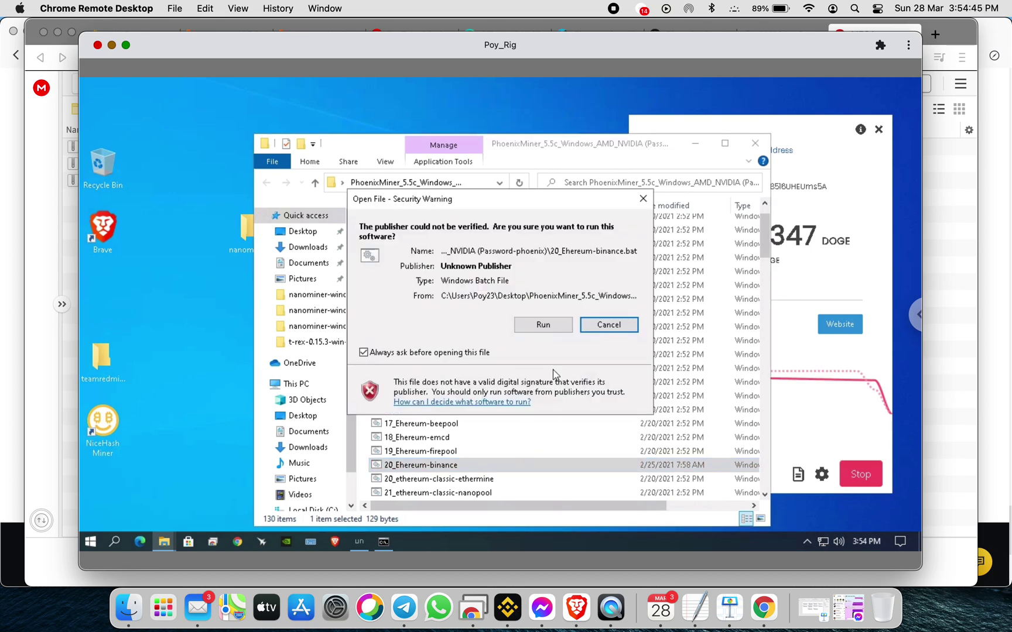
{"action": "left_click", "coordinate": [543, 325]}
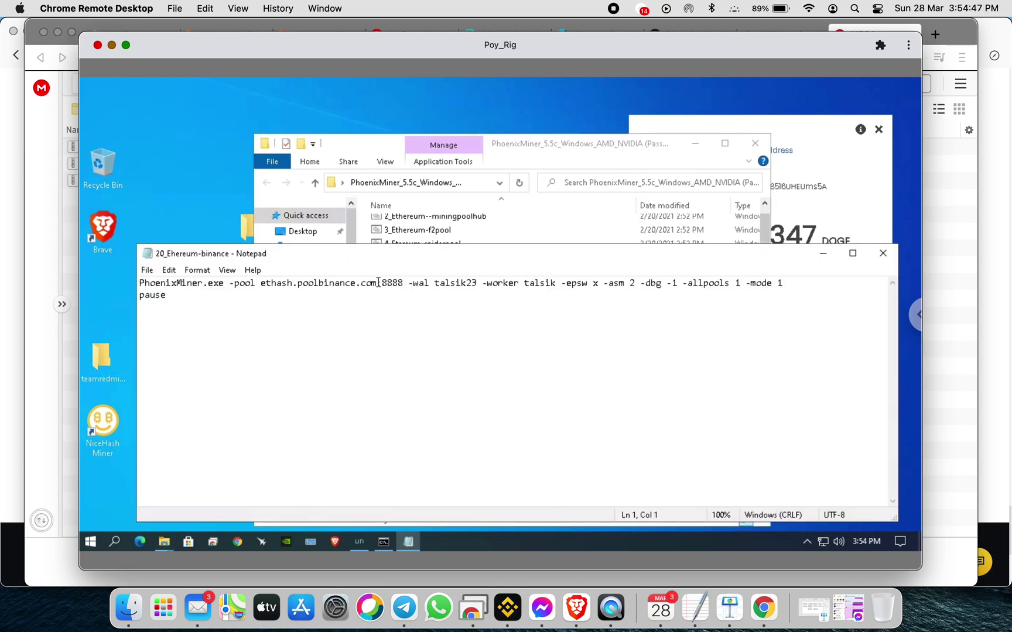
{"action": "left_click_drag", "start_coordinate": [362, 260], "coordinate": [353, 242]}
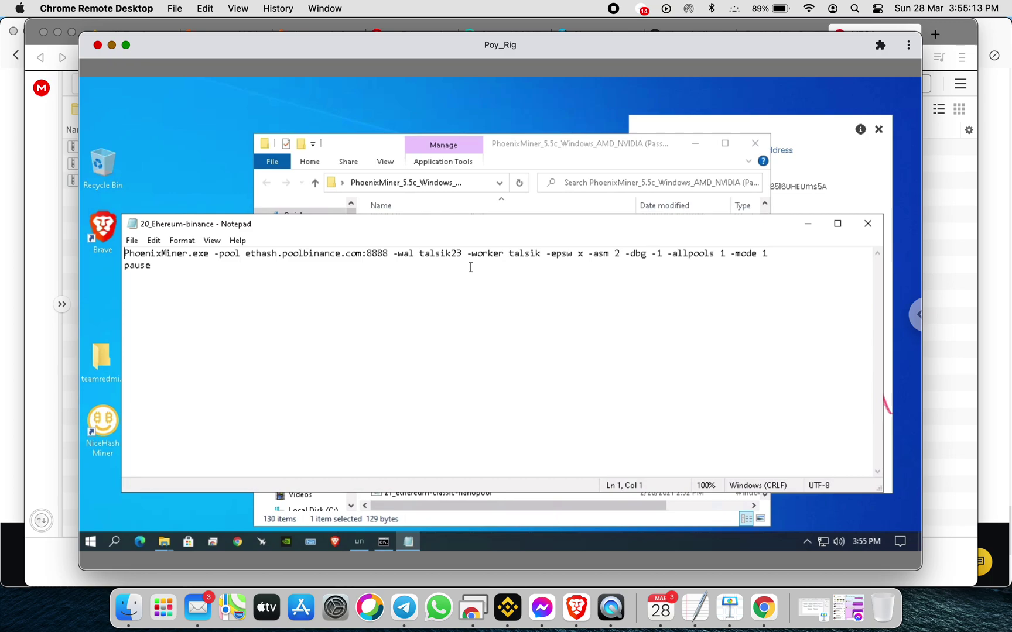
Step: Switch to the Binance app, open Binance Pool from the Finance services and check the list of owned mining accounts
{"action": "left_click", "coordinate": [516, 597]}
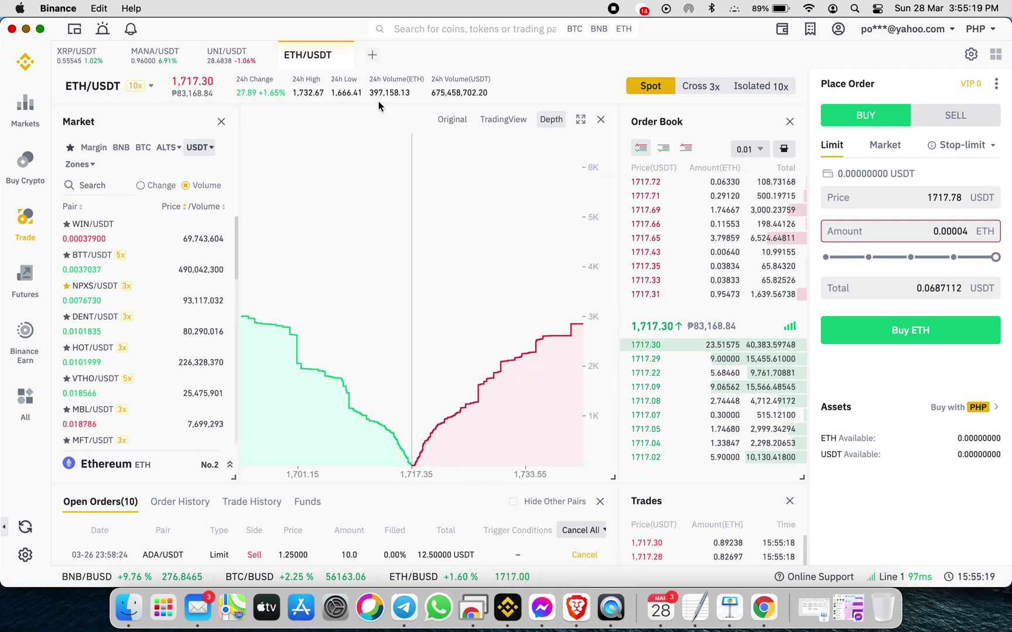
{"action": "left_click", "coordinate": [23, 350]}
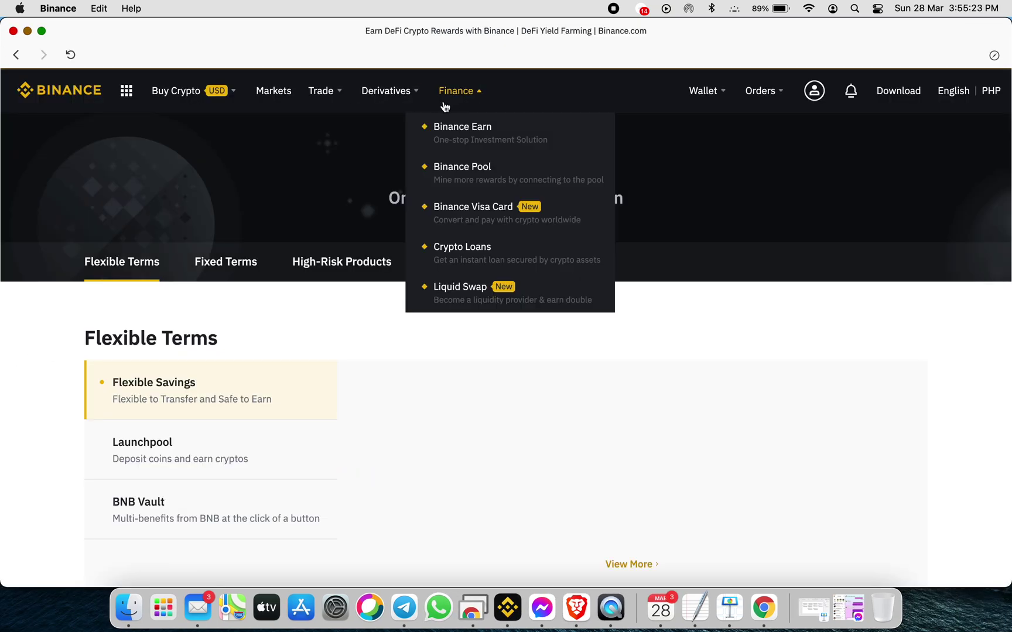
{"action": "left_click", "coordinate": [492, 179]}
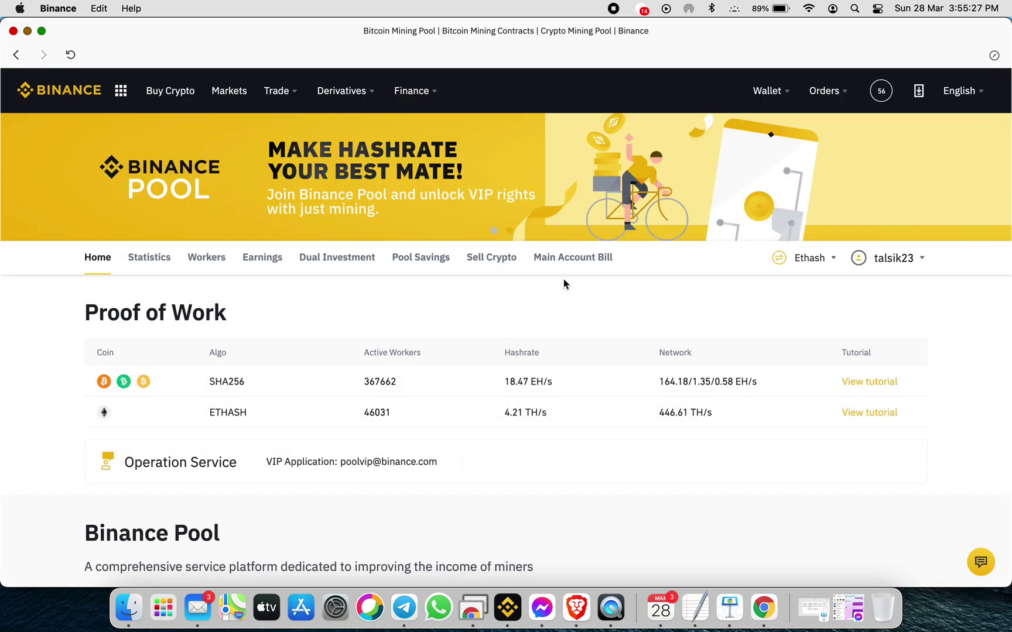
{"action": "mouse_move", "coordinate": [799, 269]}
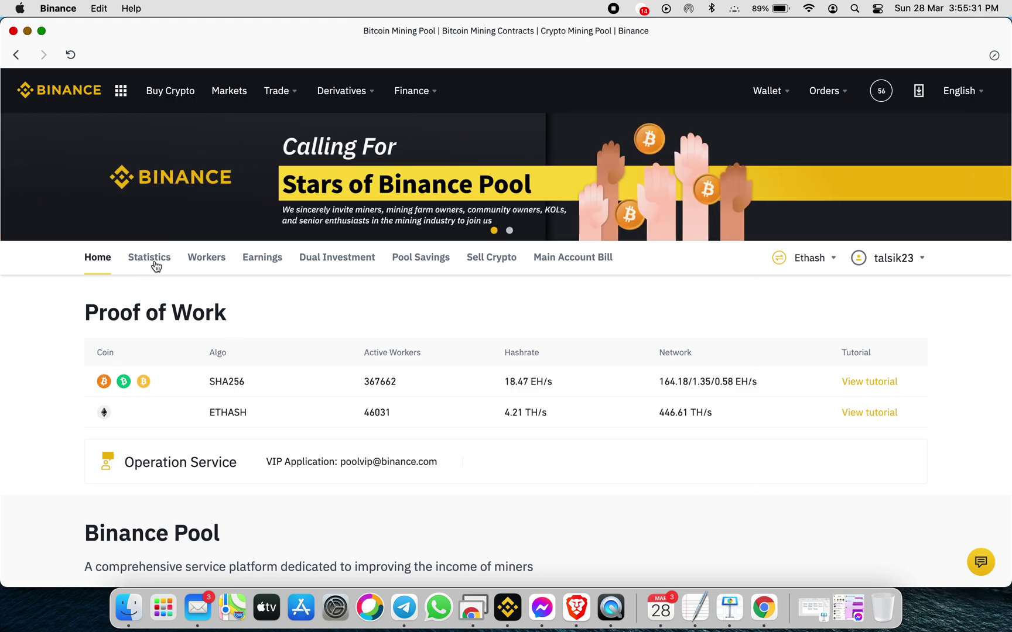
{"action": "mouse_move", "coordinate": [884, 262]}
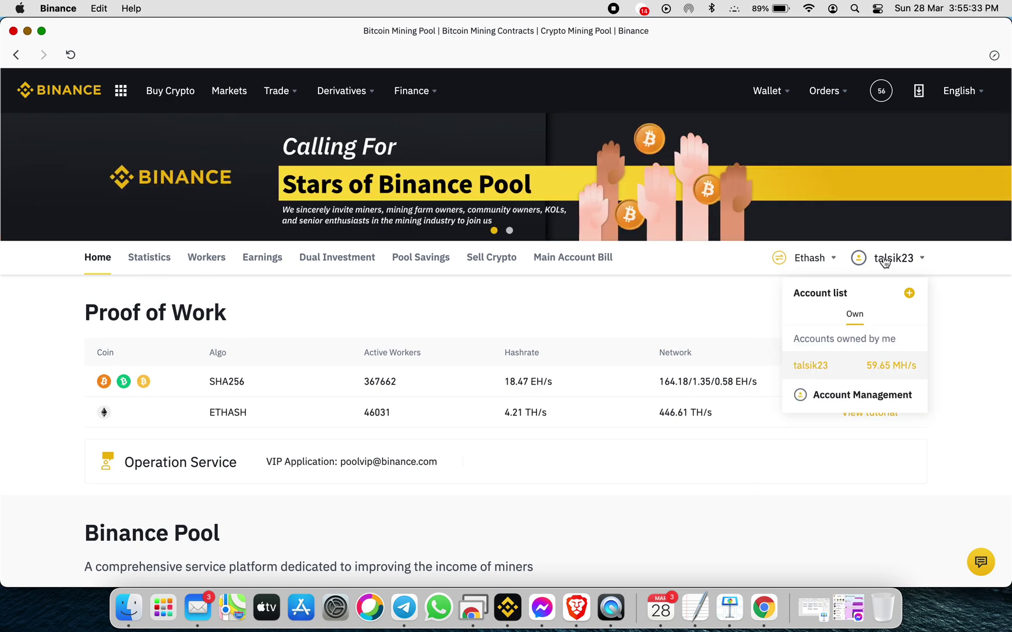
{"action": "left_click", "coordinate": [904, 266]}
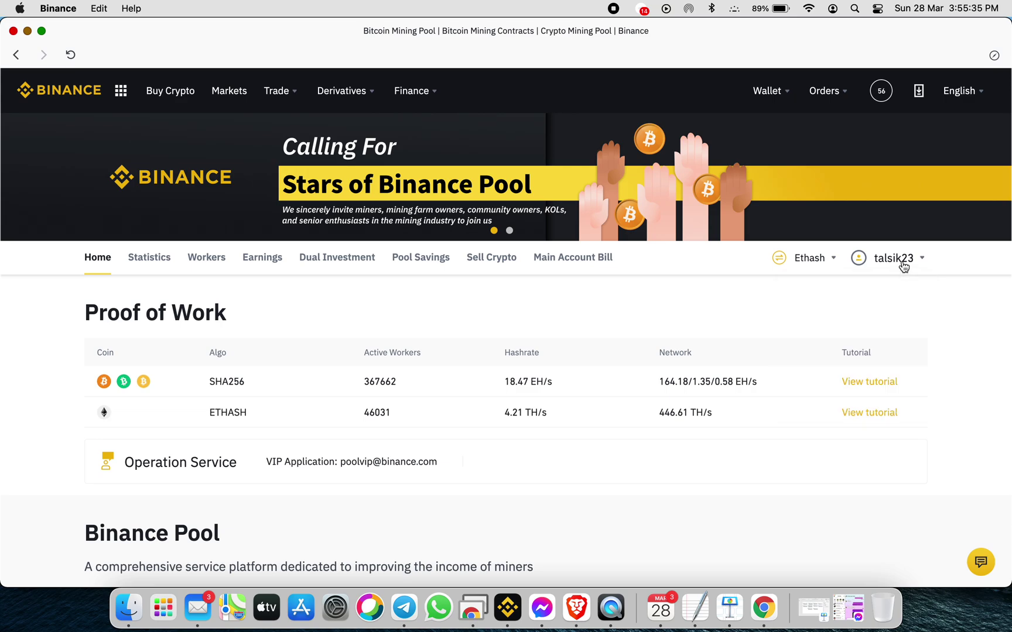
{"action": "left_click", "coordinate": [904, 267]}
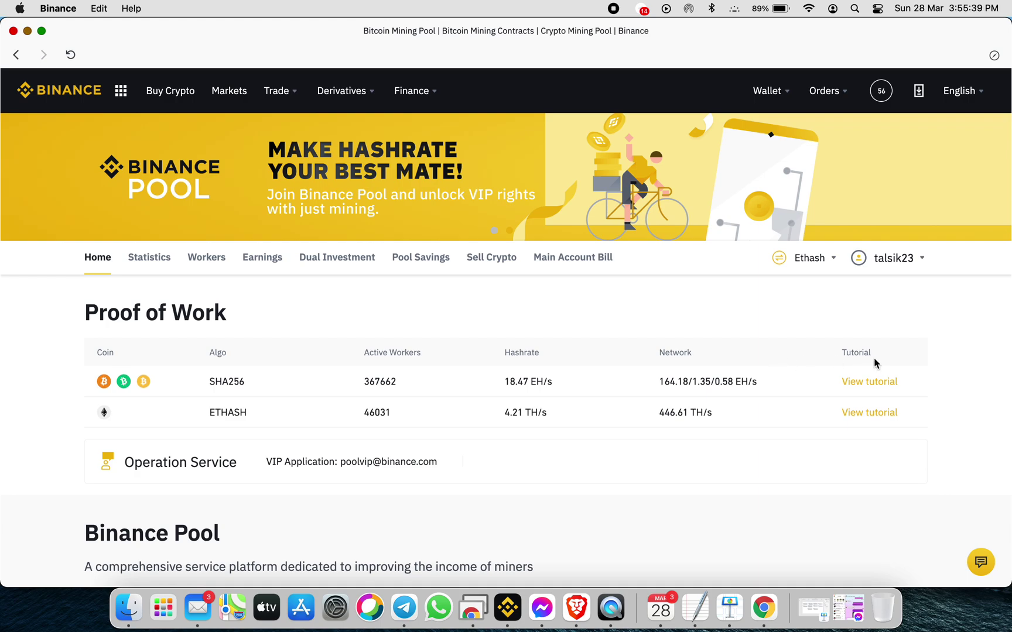
Step: Fill in a new mining account named rig123 with the Ethash algorithm, and close the form without creating the account
{"action": "mouse_move", "coordinate": [885, 255]}
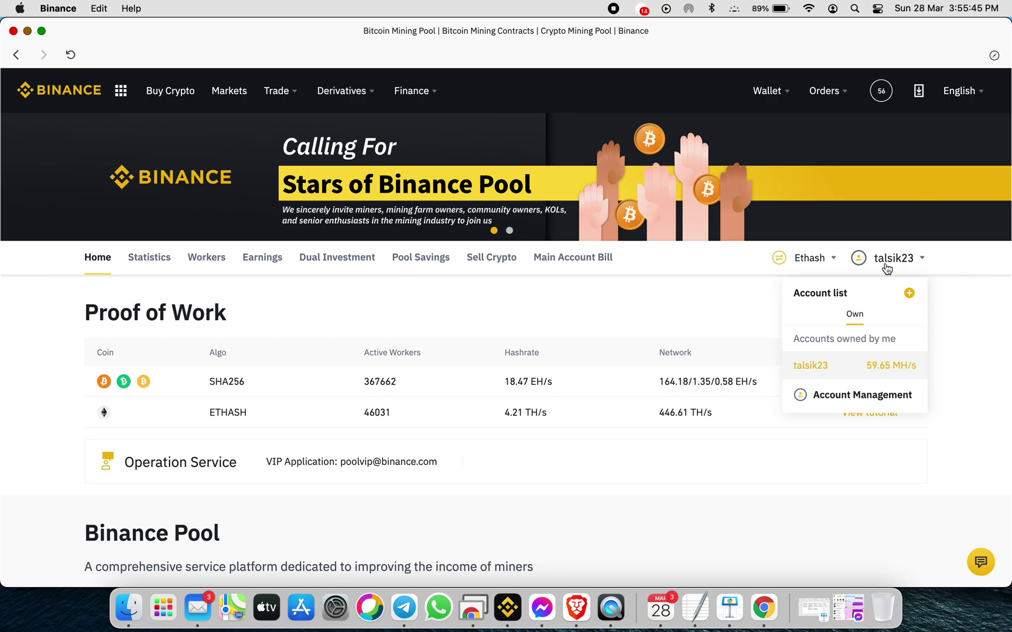
{"action": "left_click", "coordinate": [909, 293]}
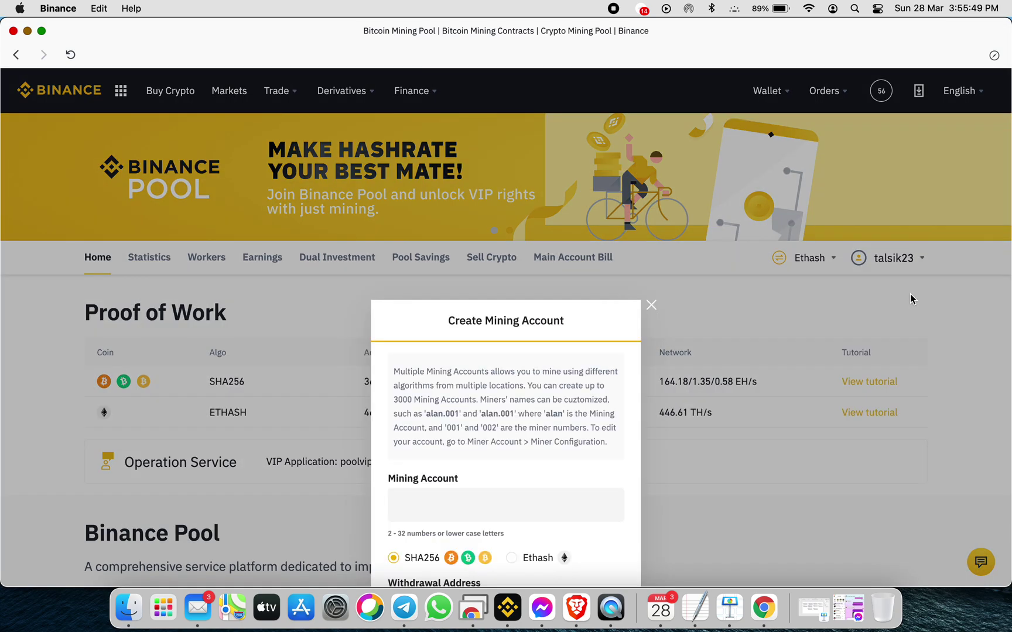
{"action": "left_click_drag", "start_coordinate": [522, 321], "coordinate": [448, 321]}
{"action": "scroll", "coordinate": [779, 350], "scroll_direction": "down", "scroll_amount": 4}
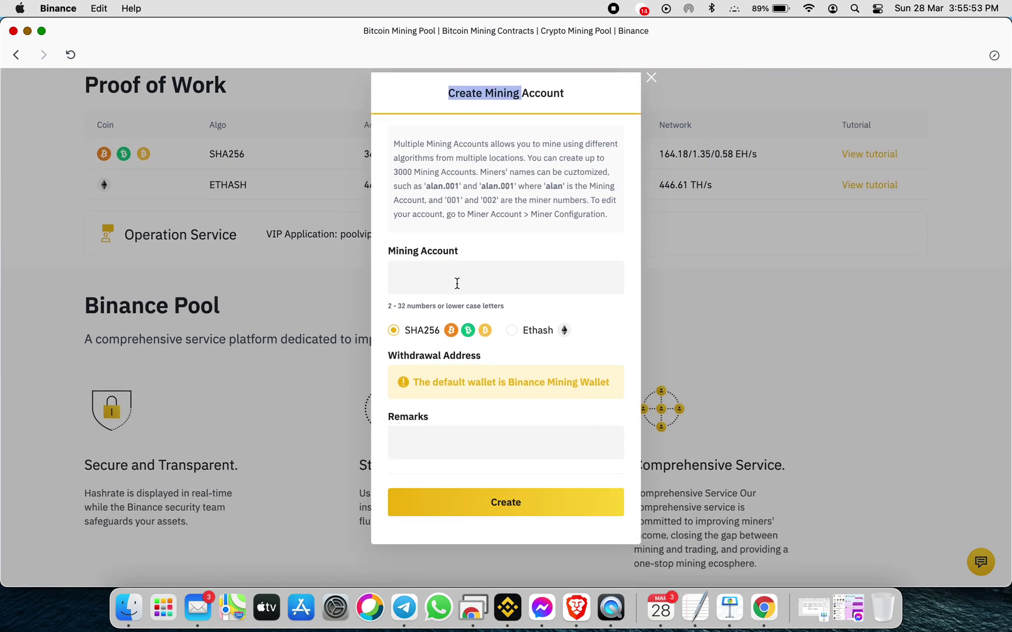
{"action": "left_click", "coordinate": [510, 333]}
{"action": "left_click", "coordinate": [448, 279]}
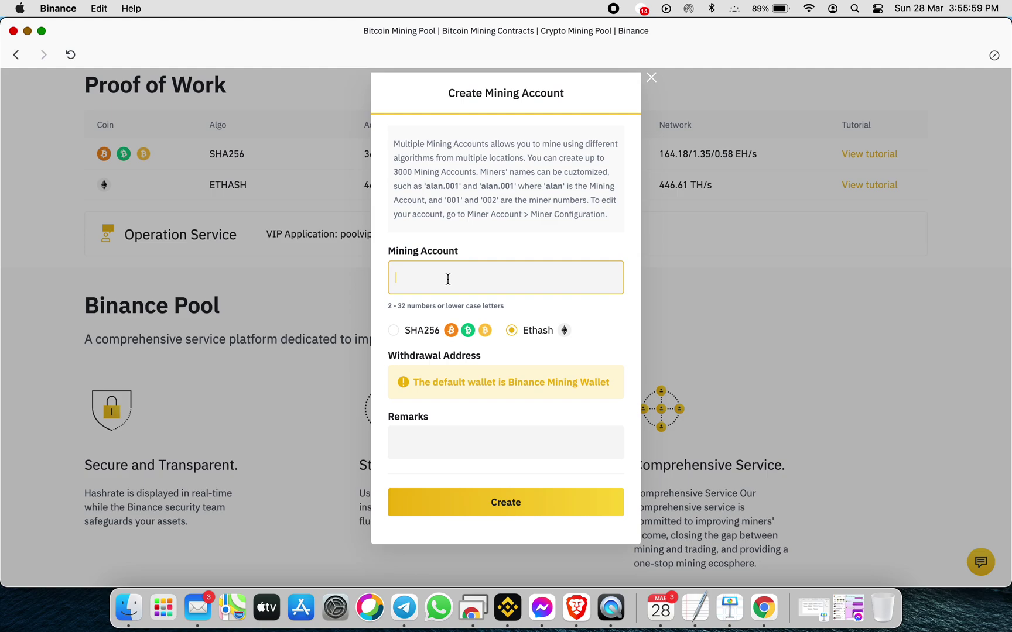
{"action": "type", "text": "rig12"}
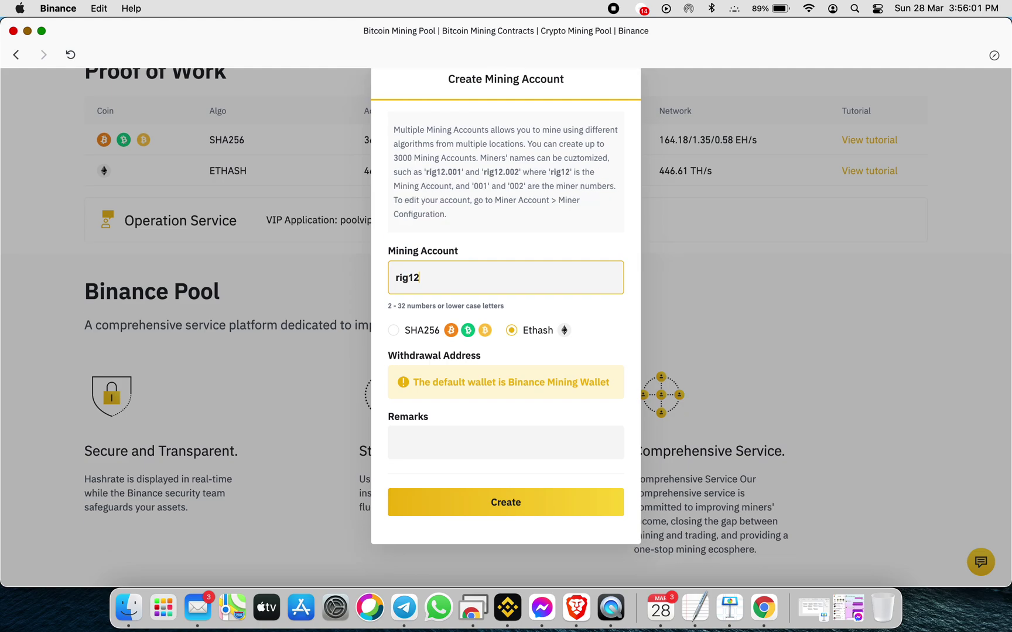
{"action": "type", "text": "3"}
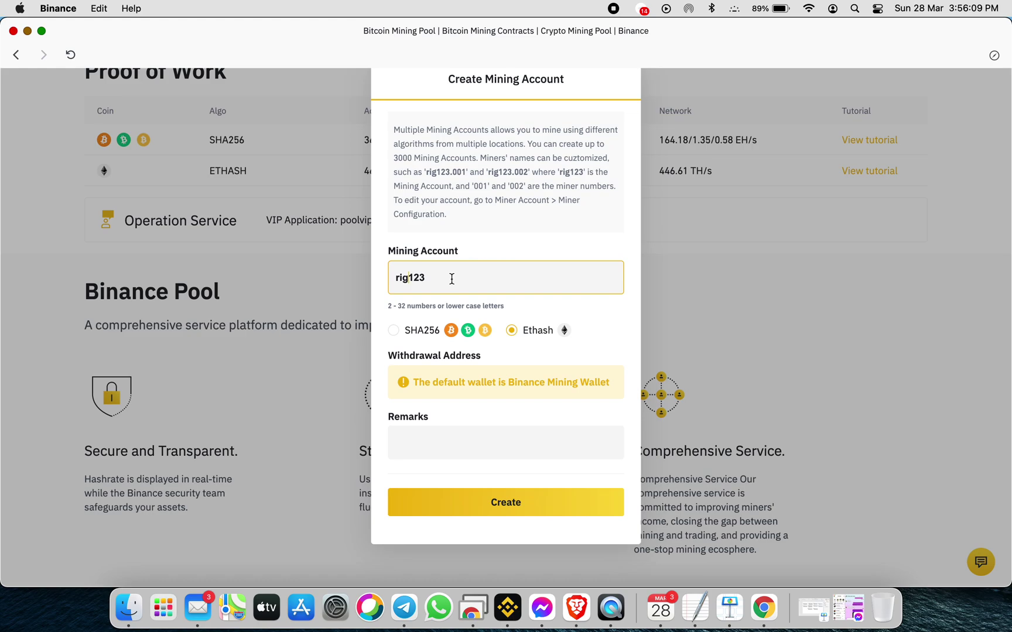
{"action": "left_click_drag", "start_coordinate": [447, 282], "coordinate": [394, 278]}
{"action": "scroll", "coordinate": [779, 386], "scroll_direction": "up", "scroll_amount": 5}
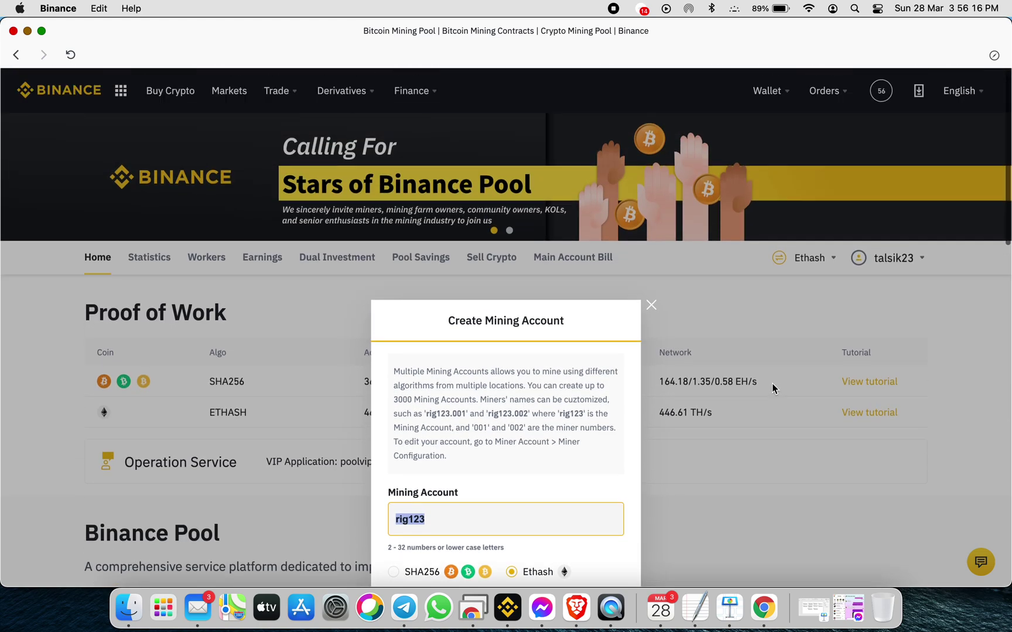
{"action": "left_click", "coordinate": [651, 306]}
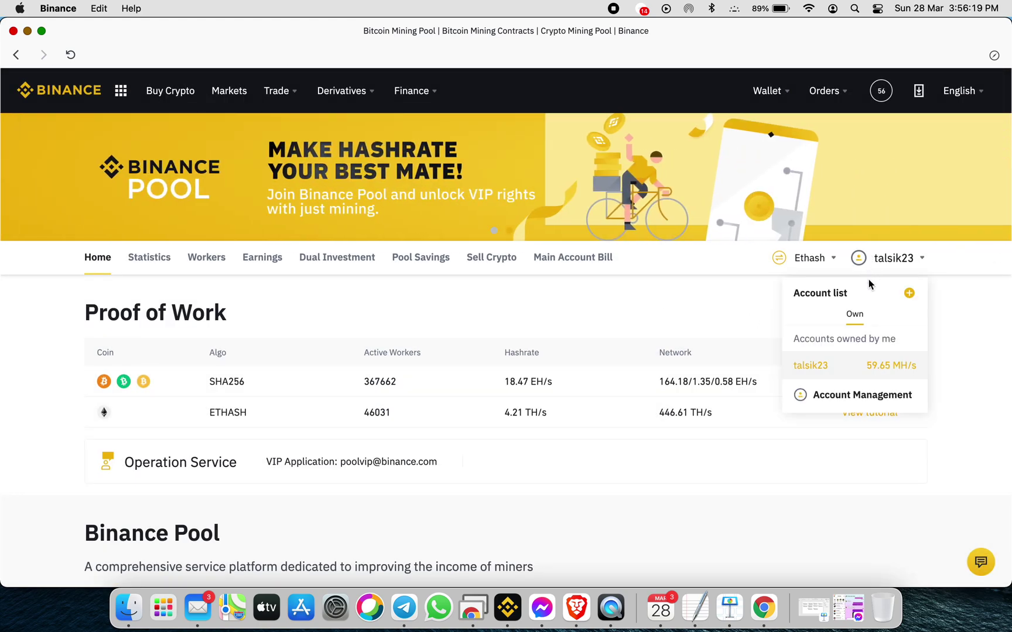
Step: Select the existing Ethash mining account and view its Workers page with the worker's name and hashrate
{"action": "left_click", "coordinate": [823, 367]}
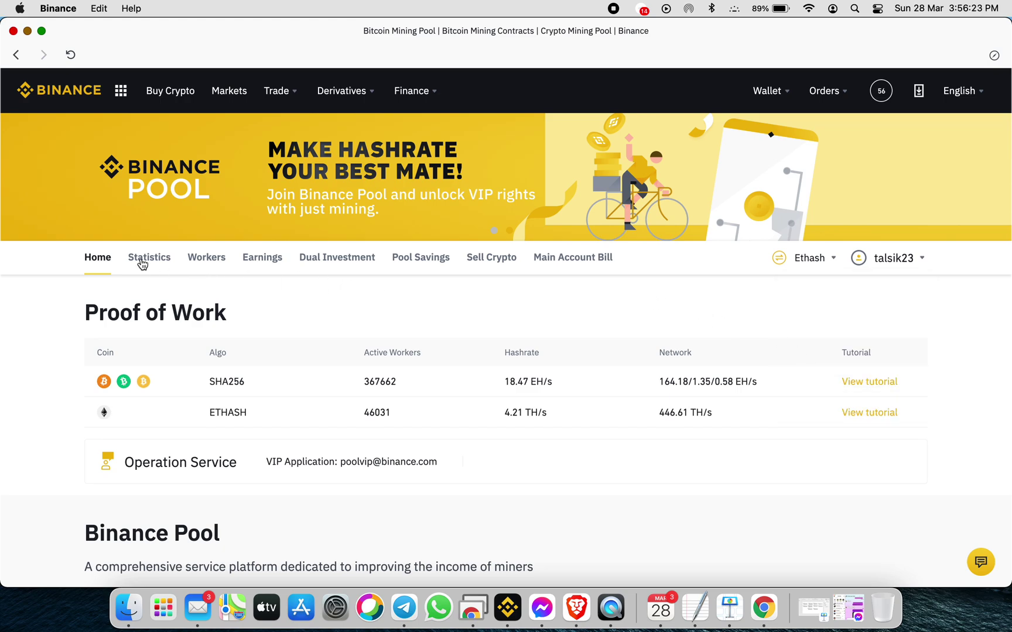
{"action": "left_click", "coordinate": [201, 261]}
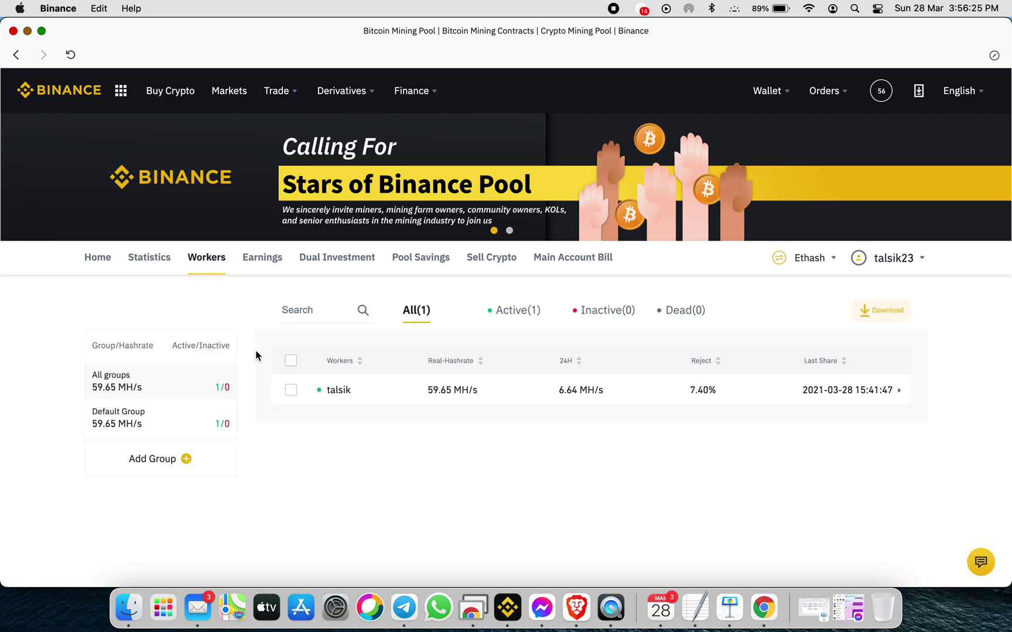
{"action": "mouse_move", "coordinate": [328, 400]}
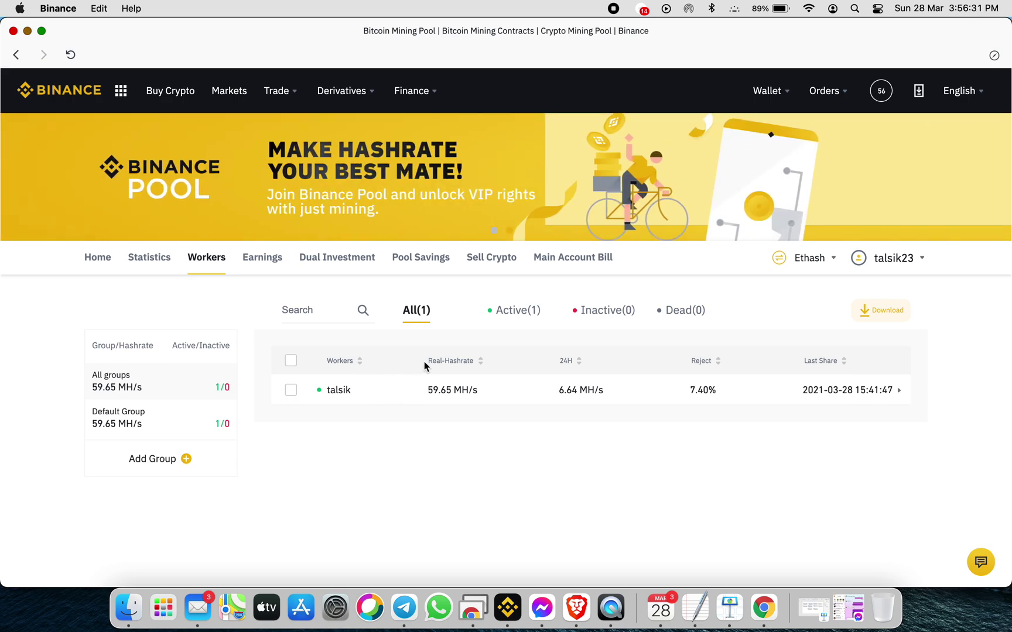
Step: Open Account Management for the mining accounts and bring up the existing account's watcher link sharing options
{"action": "left_click", "coordinate": [921, 262]}
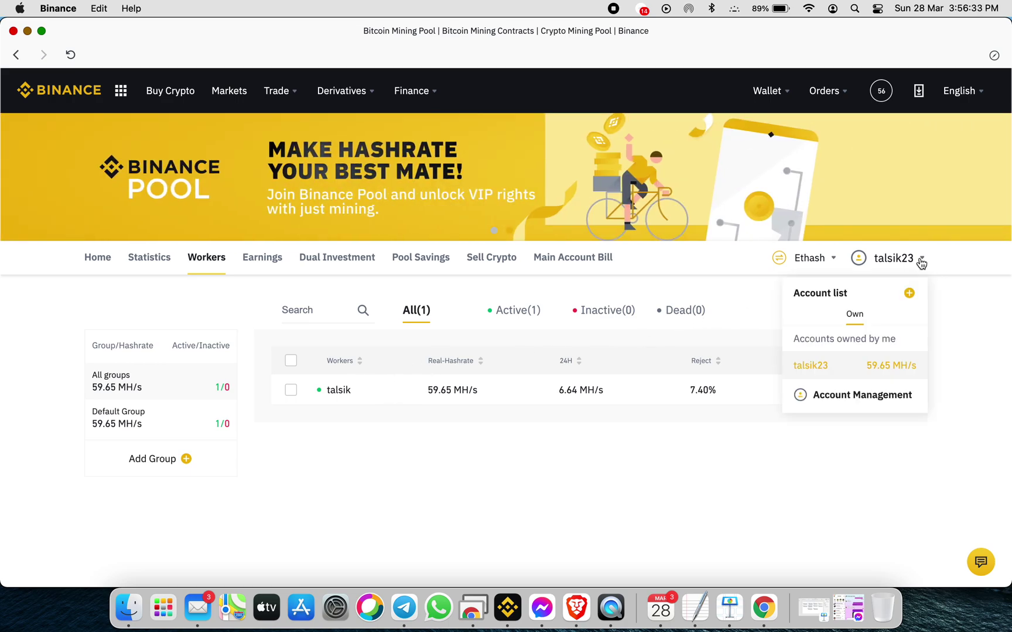
{"action": "left_click", "coordinate": [866, 395]}
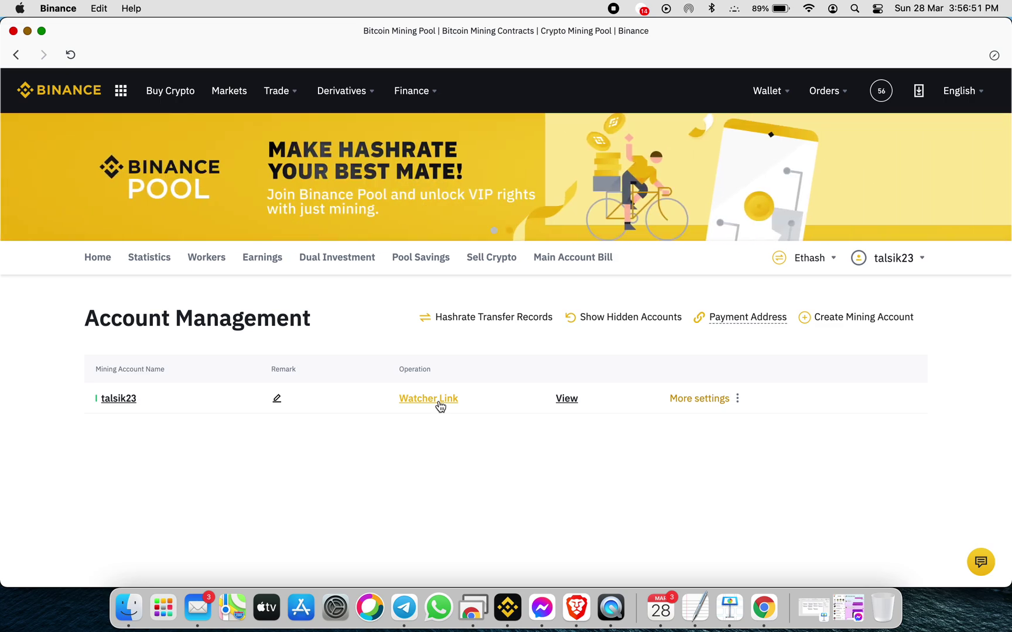
{"action": "left_click", "coordinate": [440, 403]}
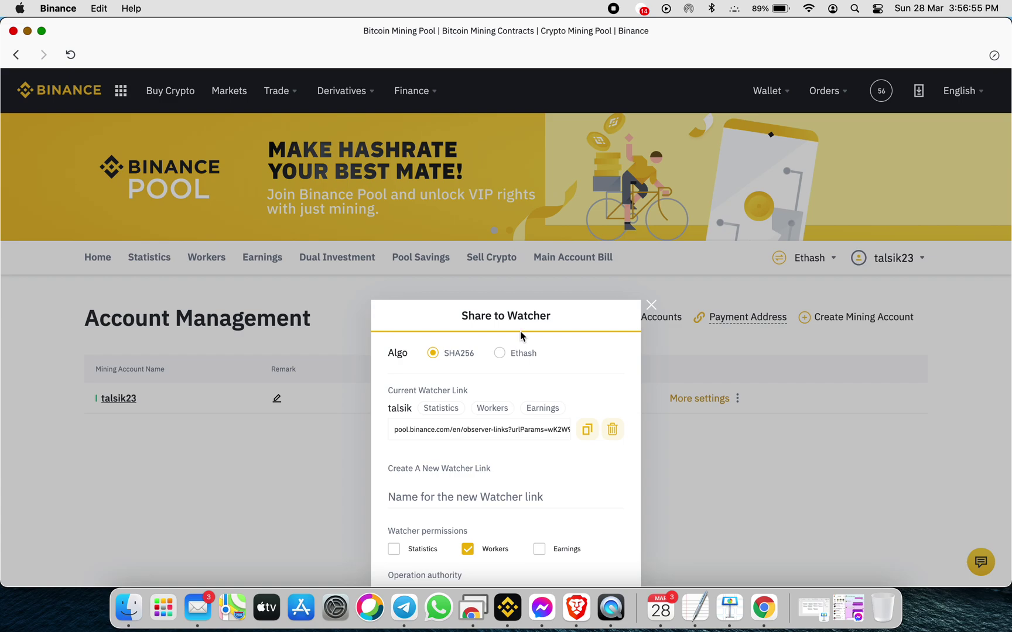
Step: Copy the mining account's current Ethash watcher link and open it in a new Brave tab to view the pool statistics
{"action": "left_click", "coordinate": [507, 356]}
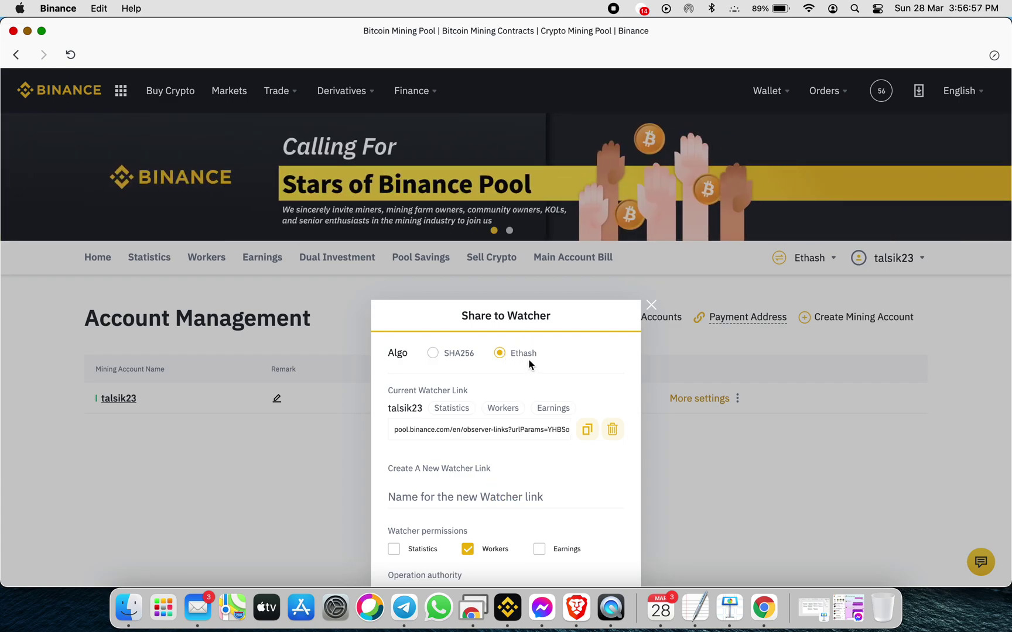
{"action": "left_click", "coordinate": [585, 433]}
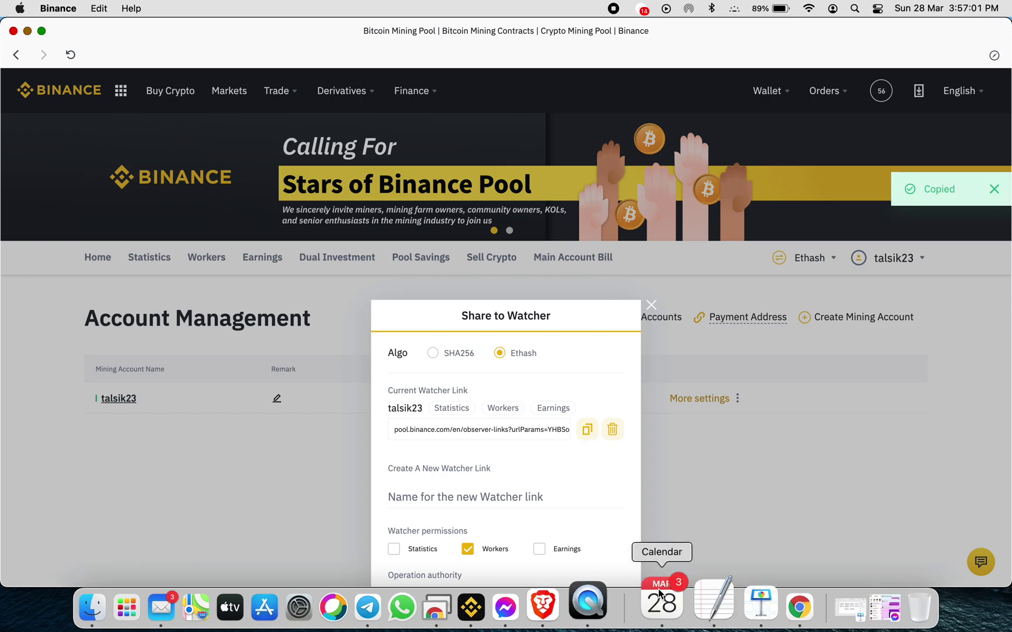
{"action": "left_click", "coordinate": [576, 577]}
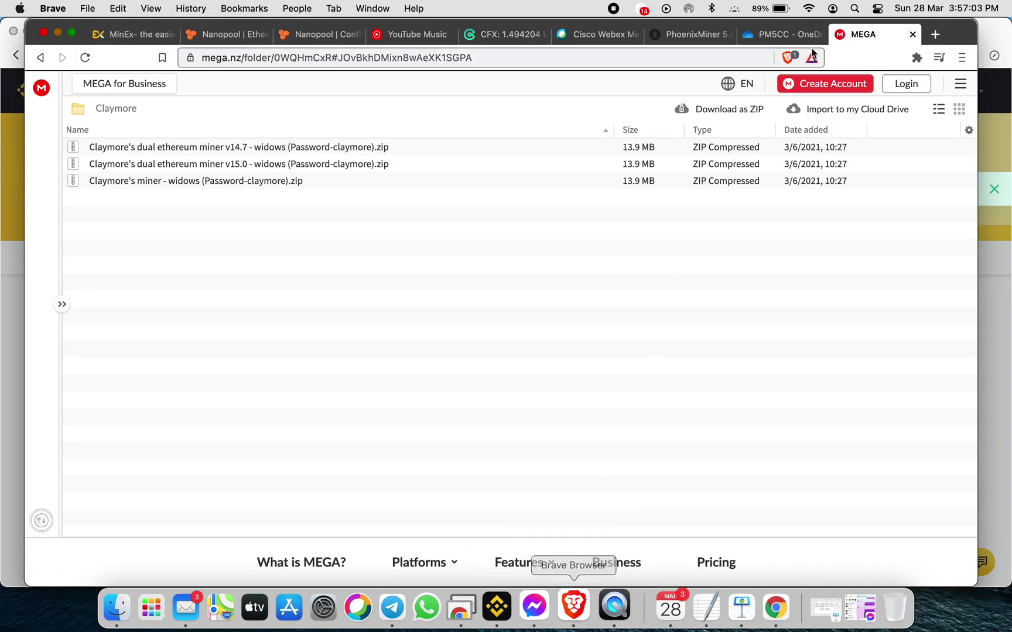
{"action": "left_click", "coordinate": [935, 34]}
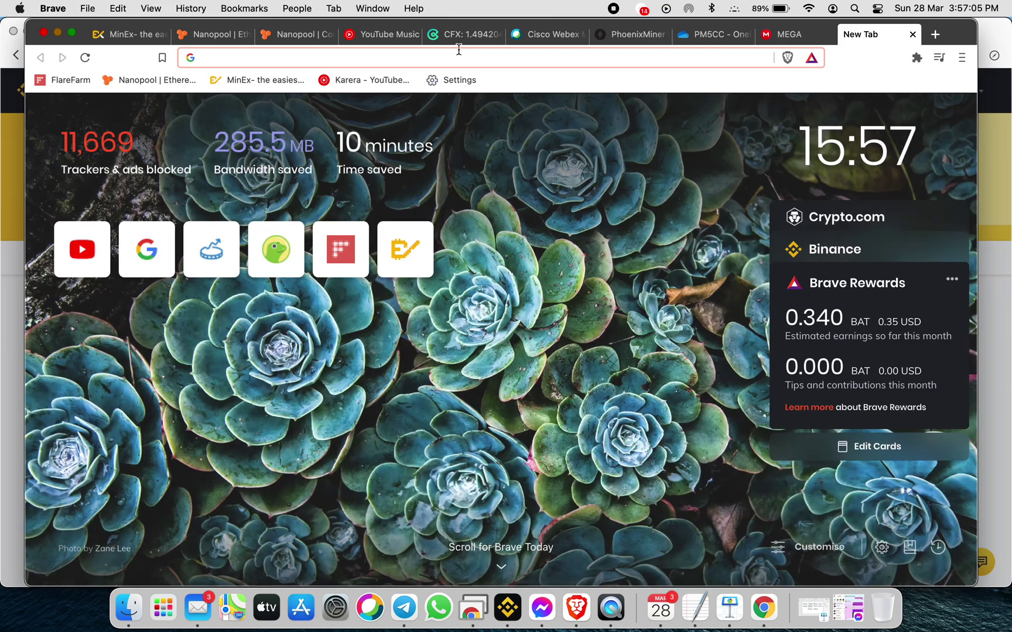
{"action": "key", "text": "super+v"}
{"action": "key", "text": "Return"}
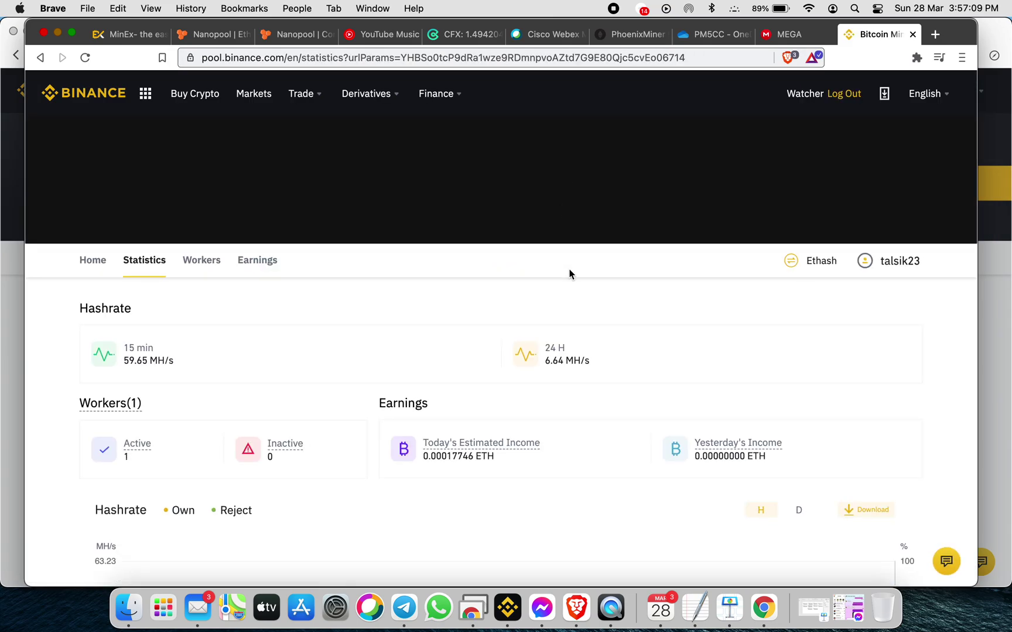
{"action": "scroll", "coordinate": [570, 271], "scroll_direction": "down", "scroll_amount": 5}
{"action": "scroll", "coordinate": [569, 268], "scroll_direction": "up", "scroll_amount": 3}
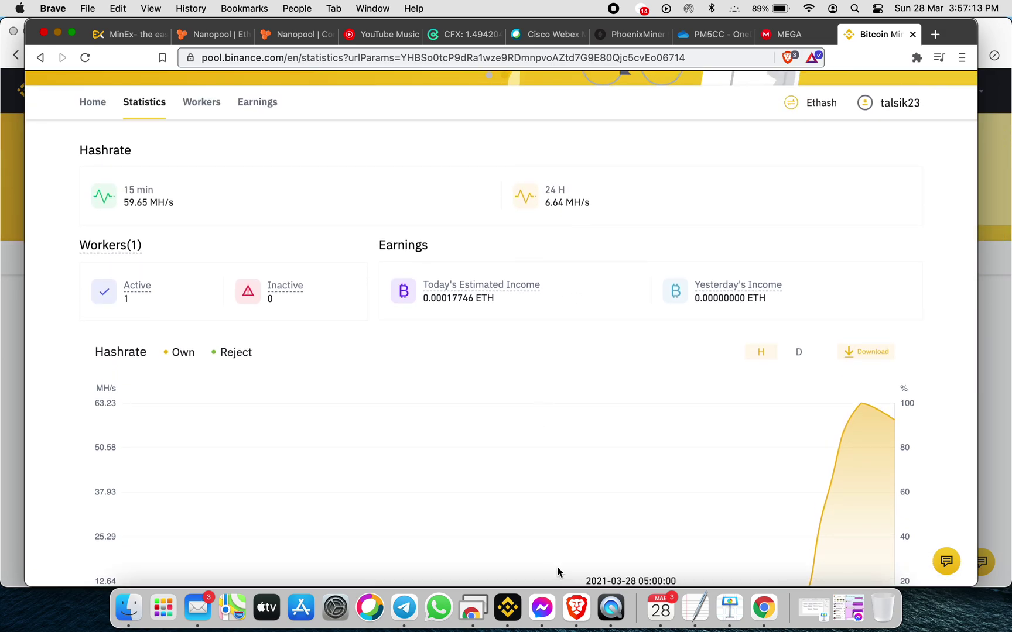
Step: Check the batch file on the remote rig, switch to the Binance app and reopen Binance Pool at the Ethash account's Workers page
{"action": "left_click", "coordinate": [483, 593]}
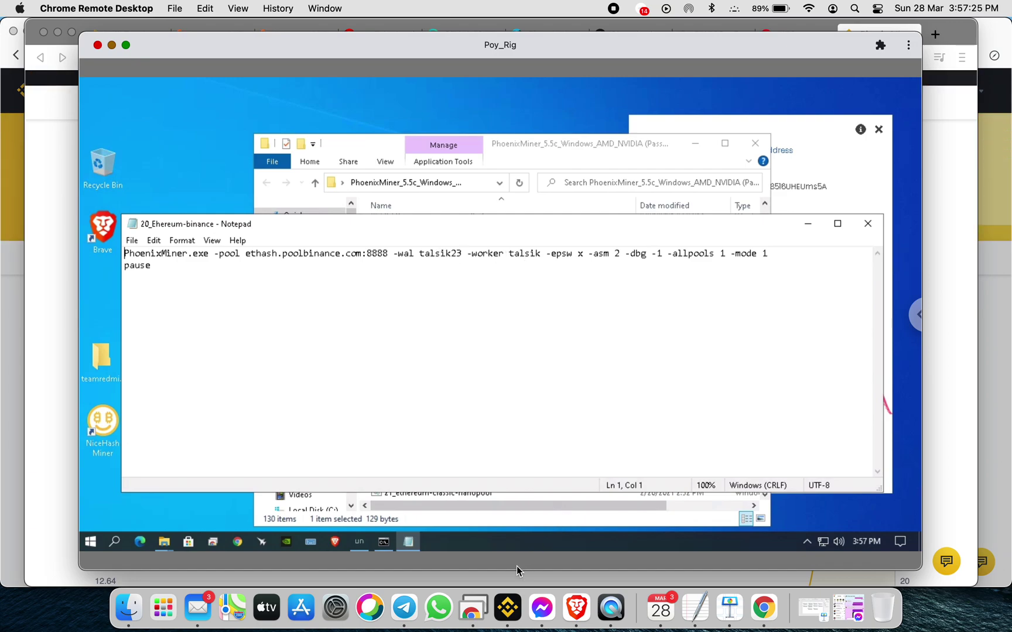
{"action": "left_click", "coordinate": [508, 607]}
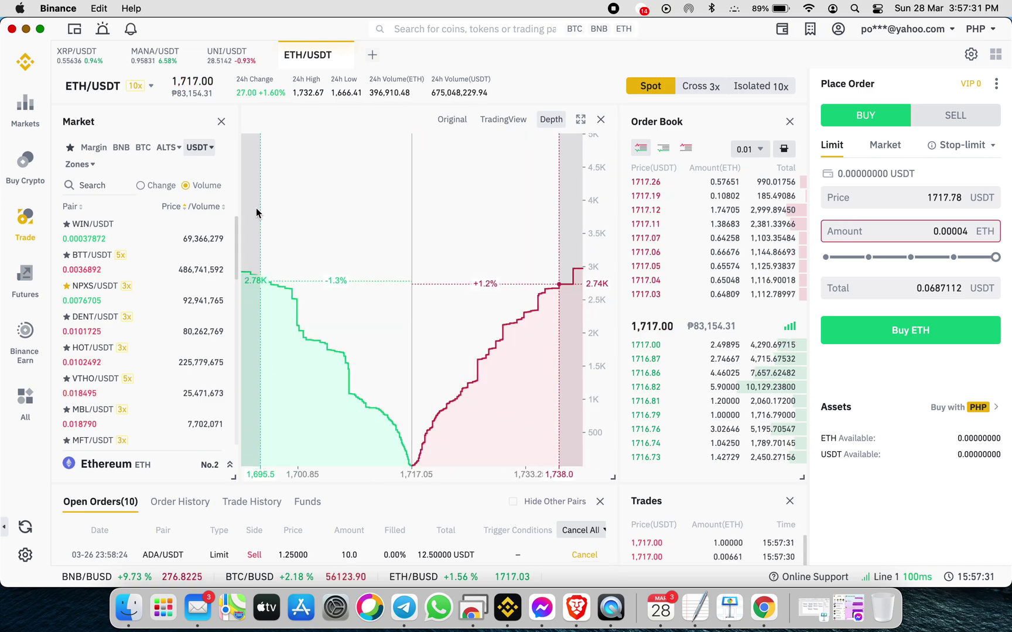
{"action": "left_click", "coordinate": [29, 336]}
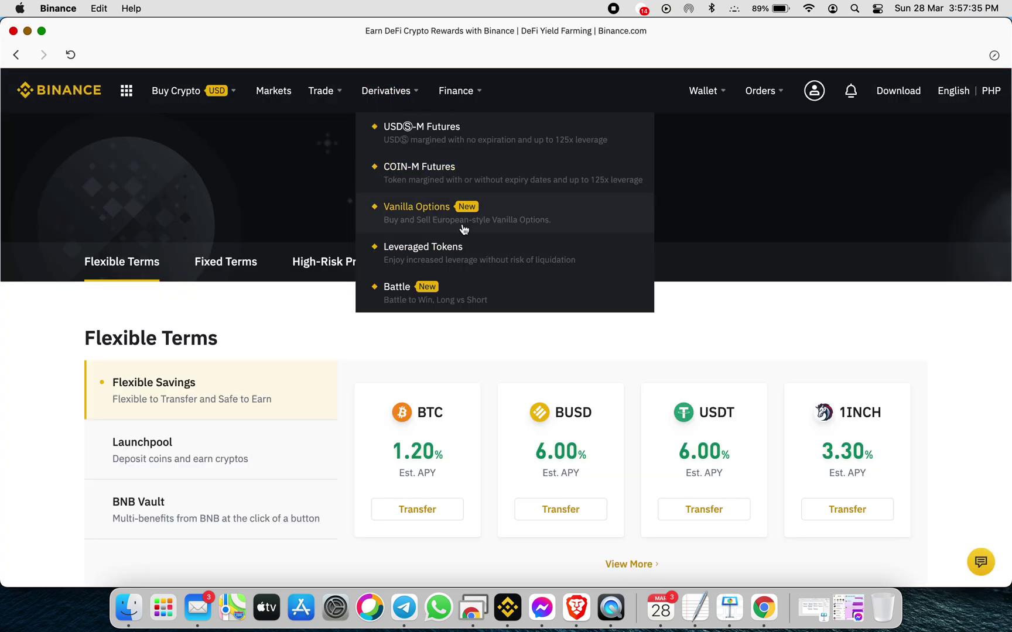
{"action": "mouse_move", "coordinate": [468, 101]}
{"action": "left_click", "coordinate": [501, 170]}
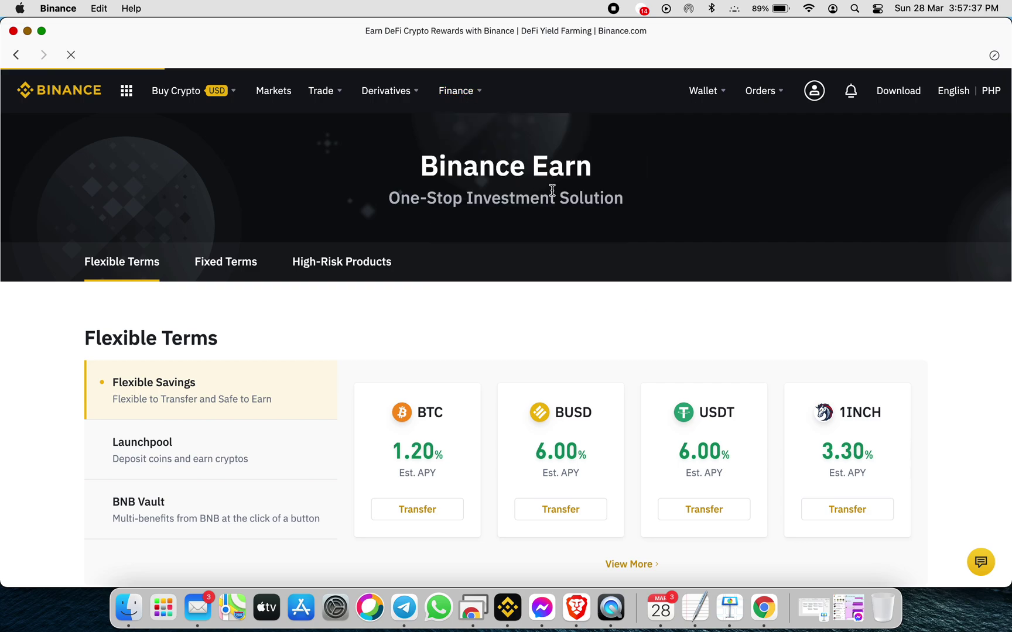
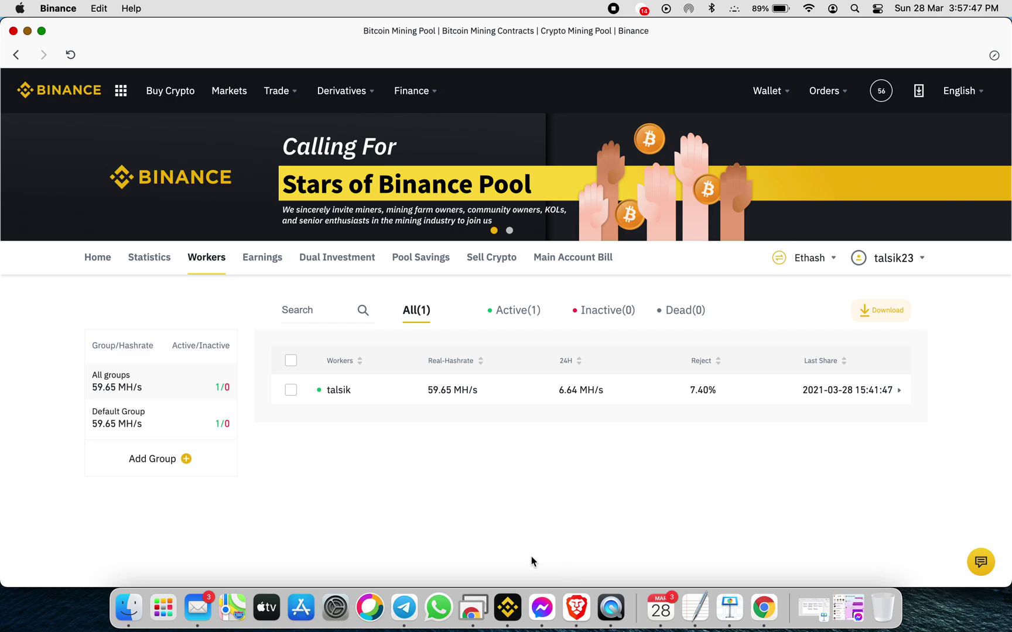
Step: Return to the remote rig, close the 20_Ehereum-binance batch file and bring up the running PhoenixMiner console
{"action": "left_click", "coordinate": [479, 592]}
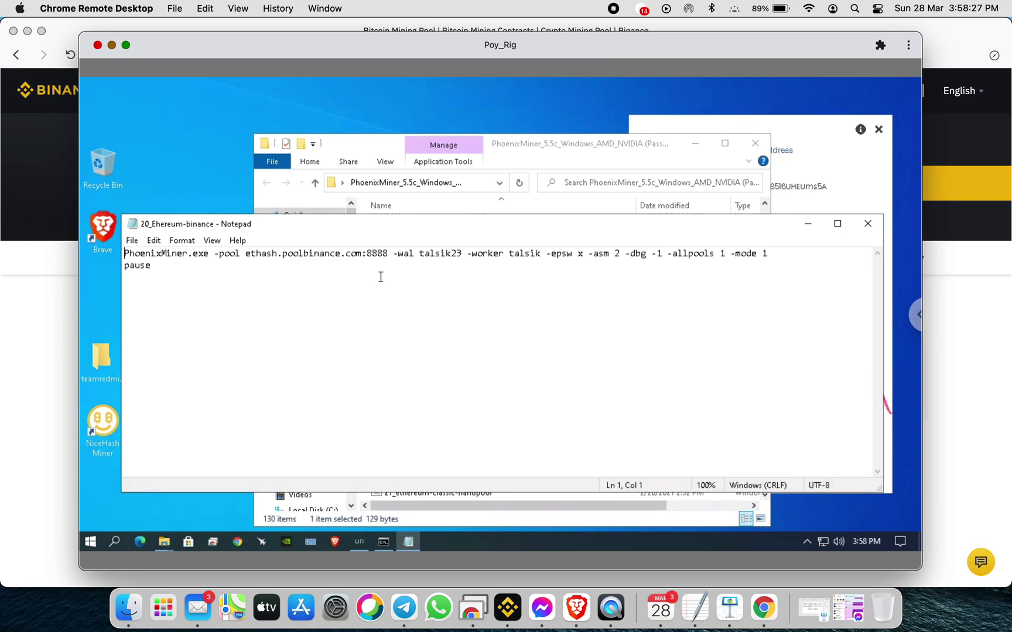
{"action": "left_click", "coordinate": [867, 227]}
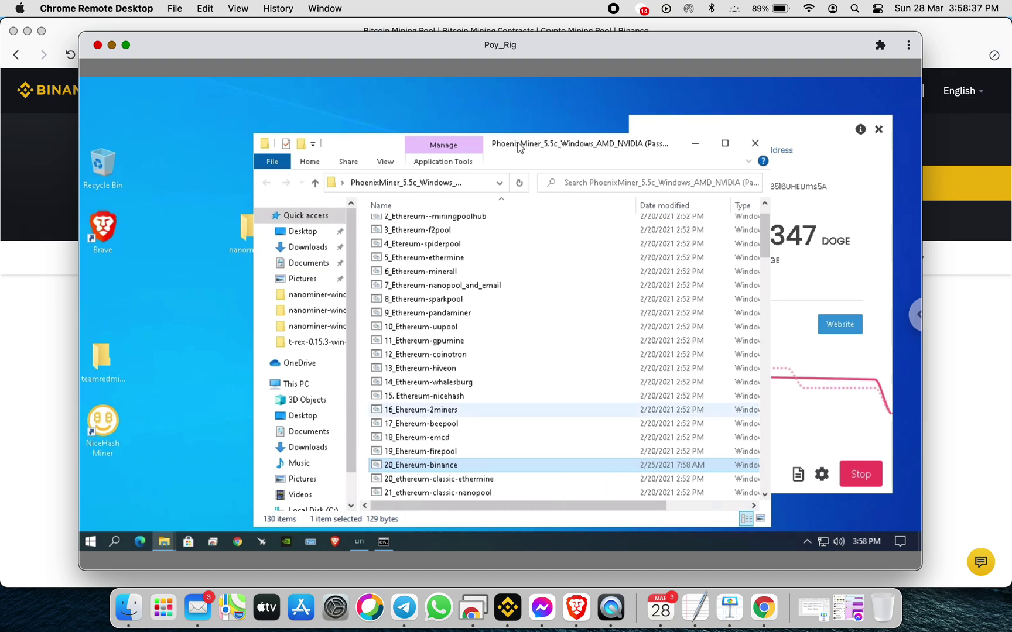
{"action": "left_click_drag", "start_coordinate": [497, 120], "coordinate": [489, 116]}
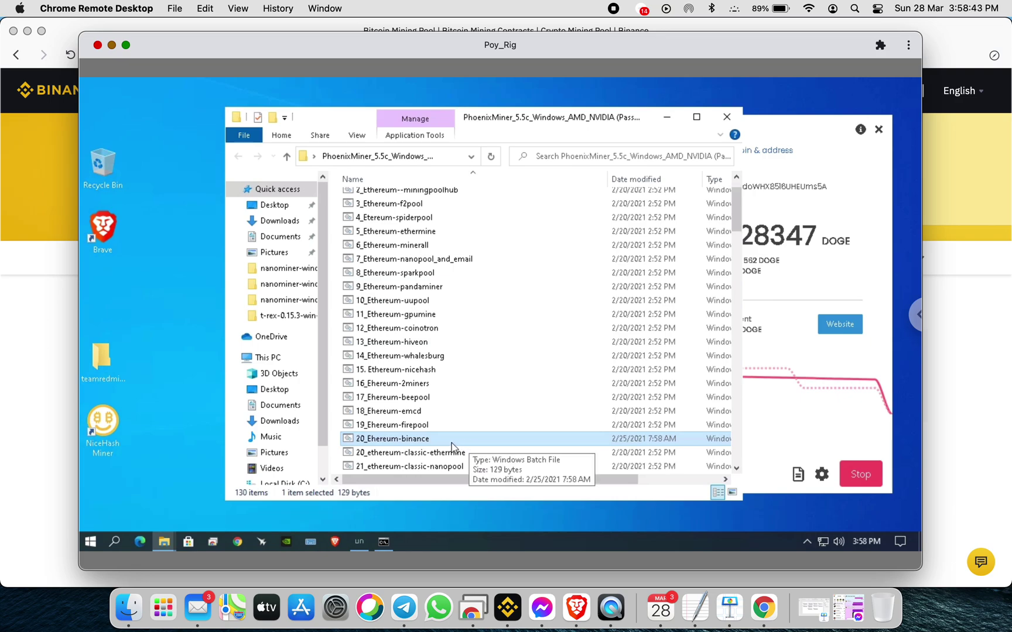
{"action": "left_click", "coordinate": [383, 542]}
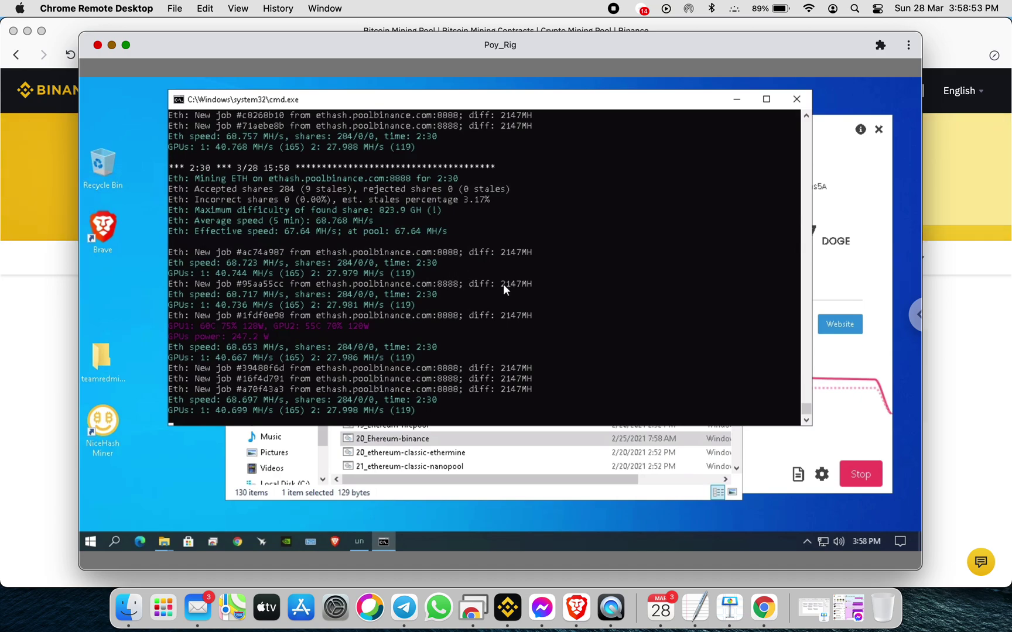
Step: Open MSI Afterburner on the rig, examine the overclock settings of the RTX 2060 SUPER and GTX 1070, and minimize it
{"action": "left_click", "coordinate": [807, 543]}
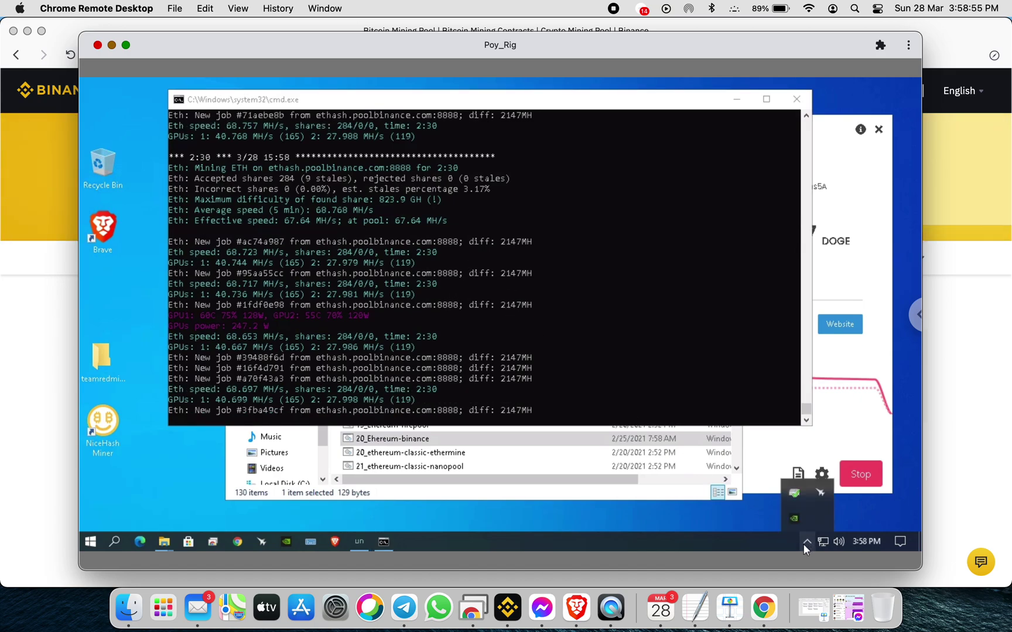
{"action": "left_click", "coordinate": [818, 492]}
{"action": "left_click_drag", "start_coordinate": [564, 145], "coordinate": [563, 132]}
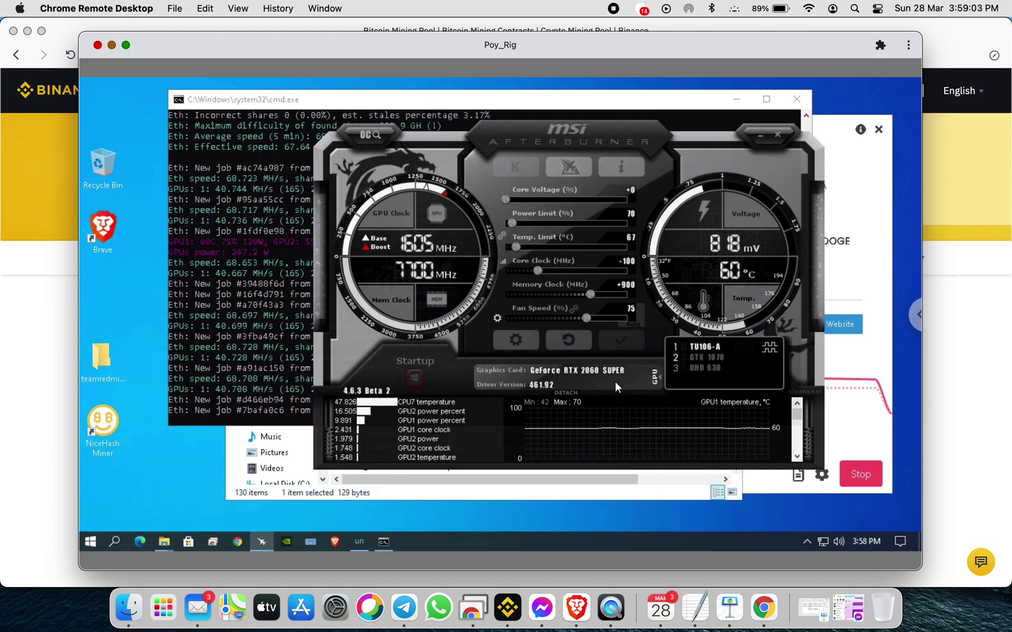
{"action": "left_click", "coordinate": [696, 356]}
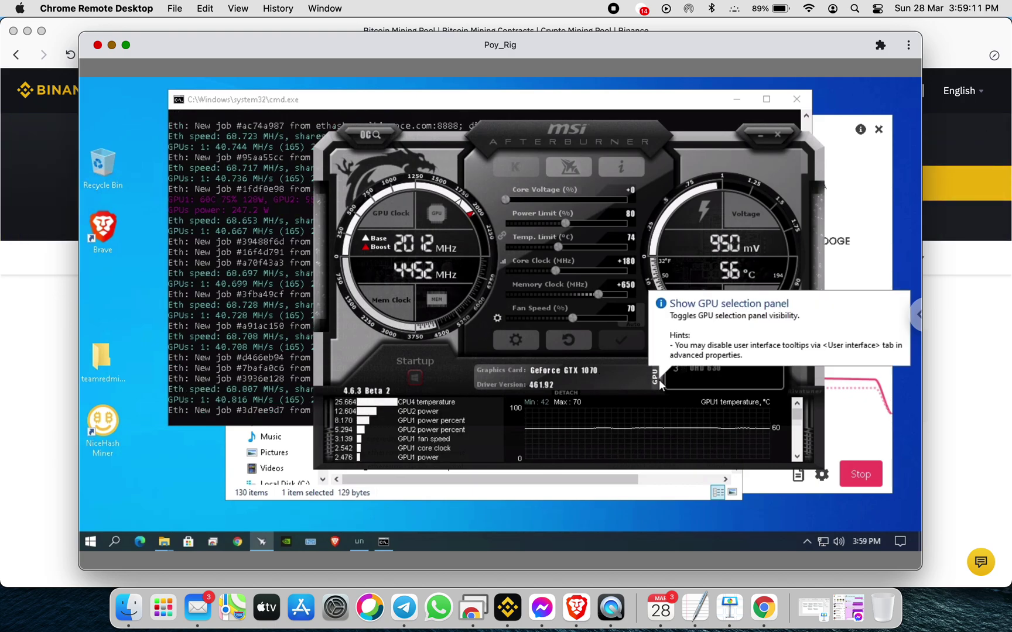
{"action": "left_click", "coordinate": [704, 345]}
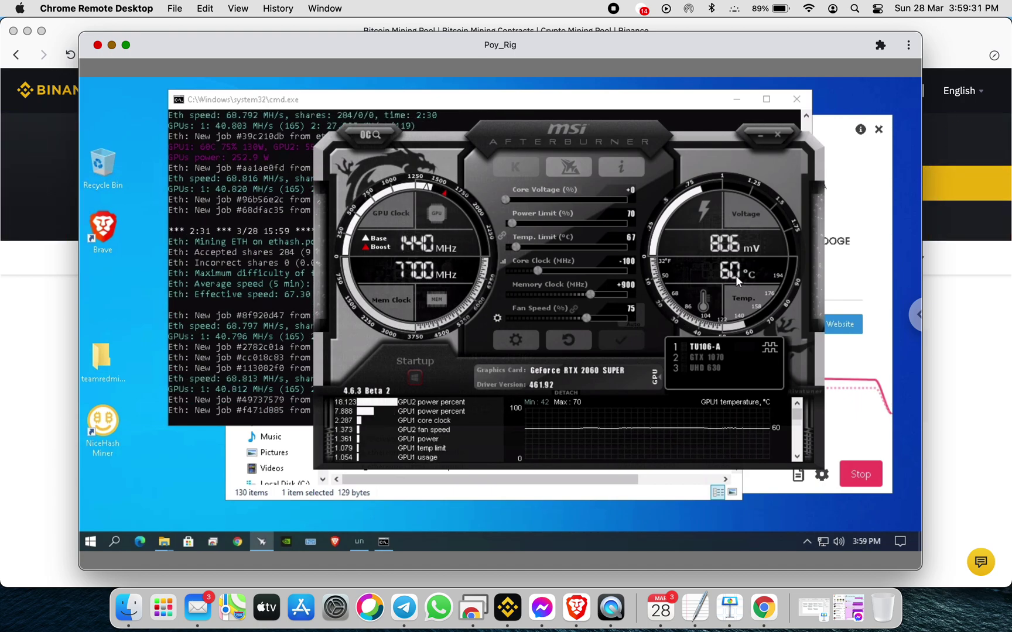
{"action": "left_click", "coordinate": [710, 356]}
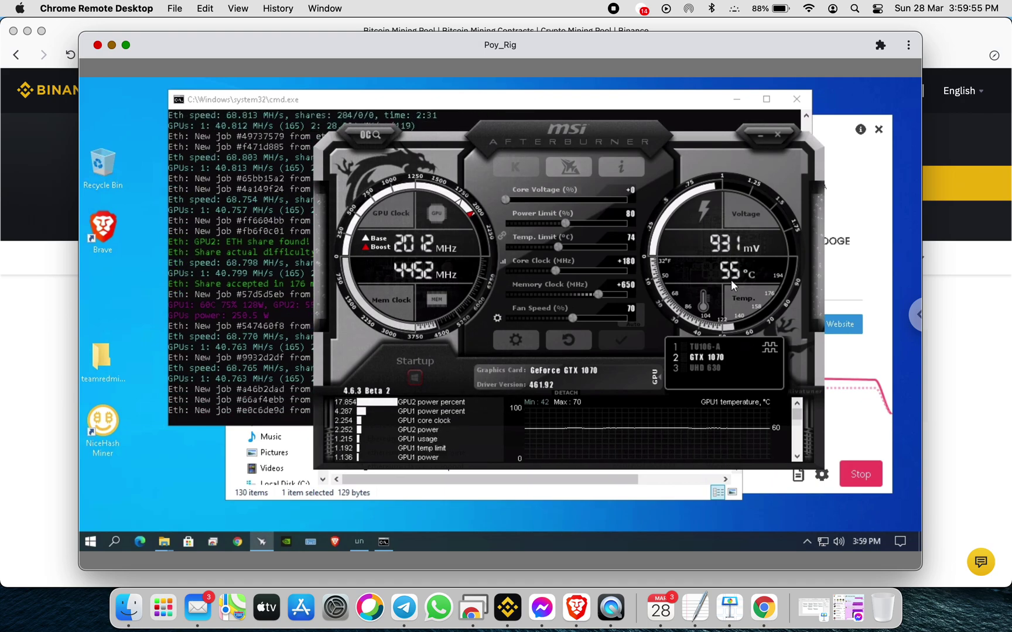
{"action": "left_click", "coordinate": [657, 375]}
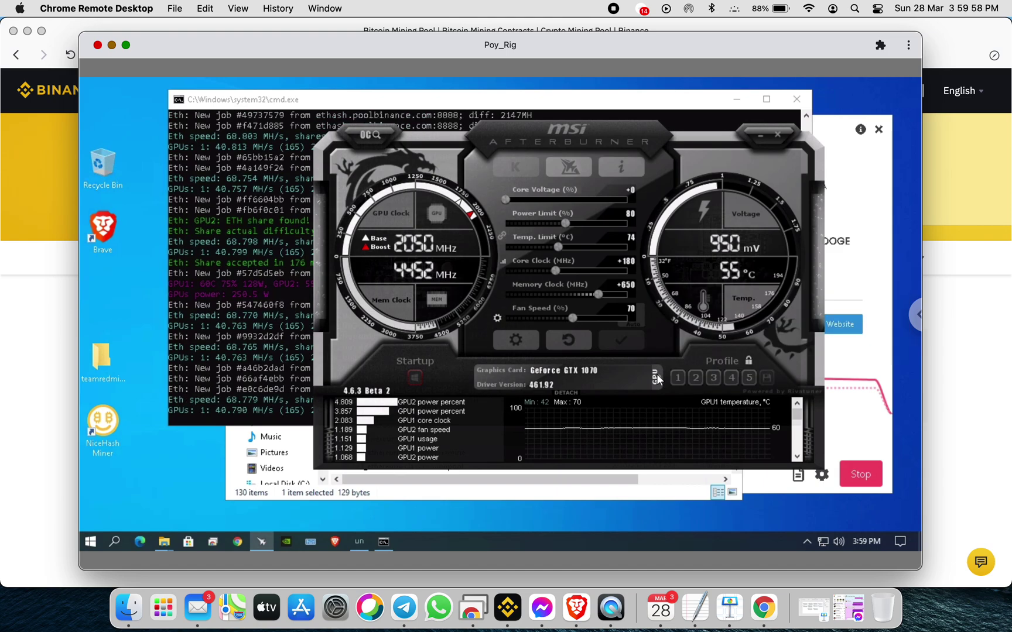
{"action": "left_click", "coordinate": [760, 135]}
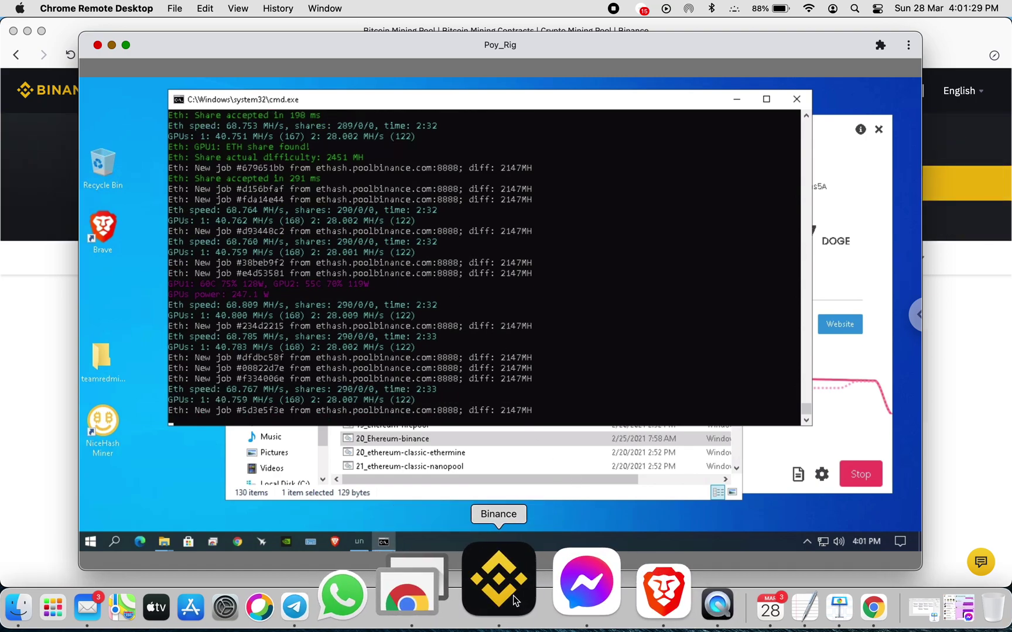
Step: Switch to Brave, reload the watcher page and examine its hashrate, worker status, estimated income and hourly hashrate chart
{"action": "left_click", "coordinate": [576, 593]}
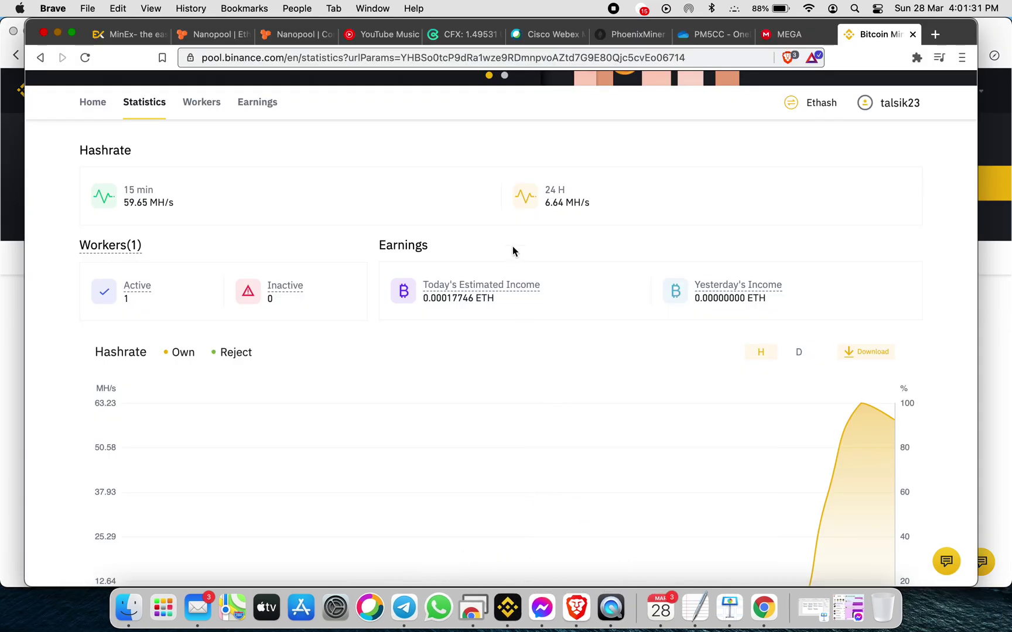
{"action": "left_click", "coordinate": [83, 60]}
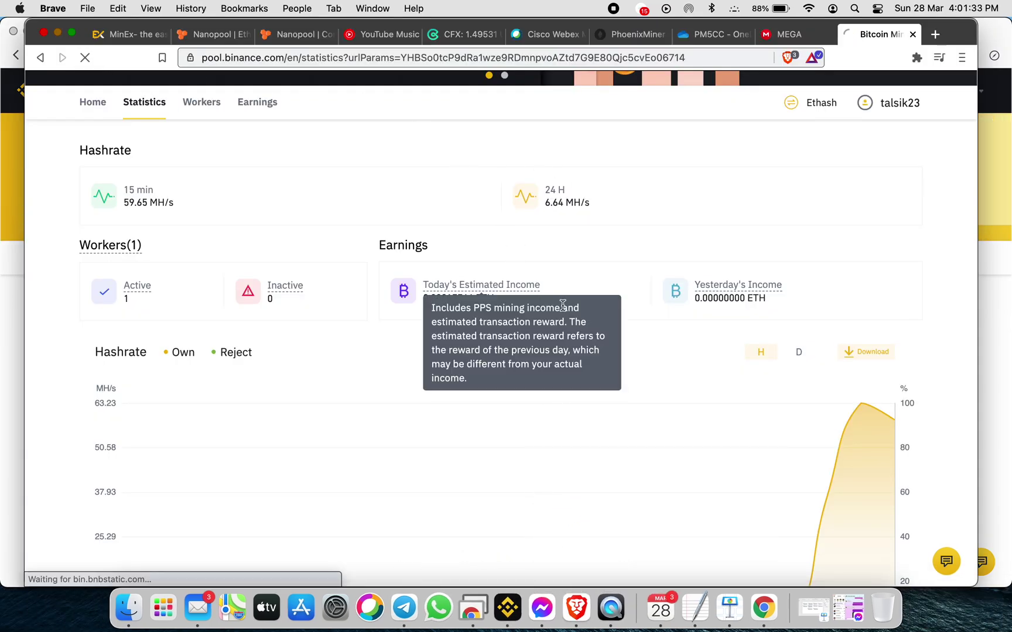
{"action": "scroll", "coordinate": [558, 285], "scroll_direction": "down", "scroll_amount": 4}
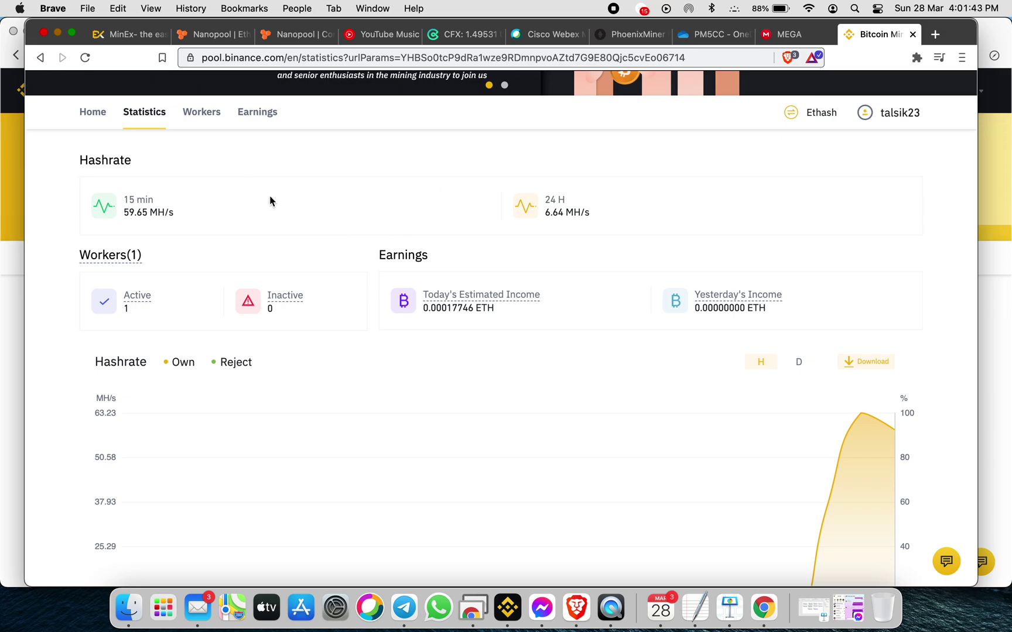
{"action": "left_click", "coordinate": [85, 57]}
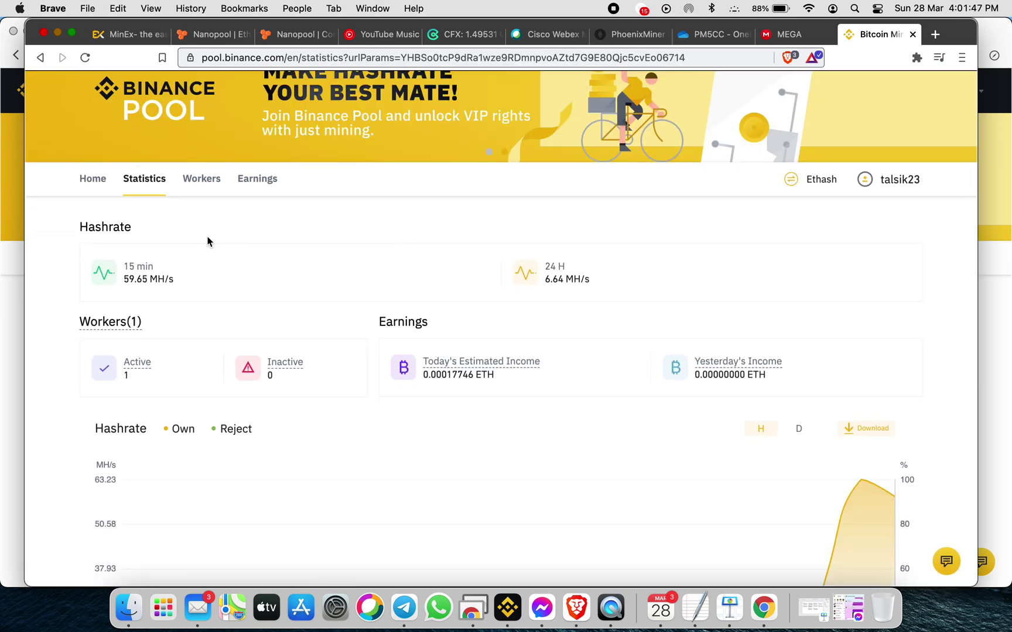
{"action": "scroll", "coordinate": [319, 278], "scroll_direction": "down", "scroll_amount": 2}
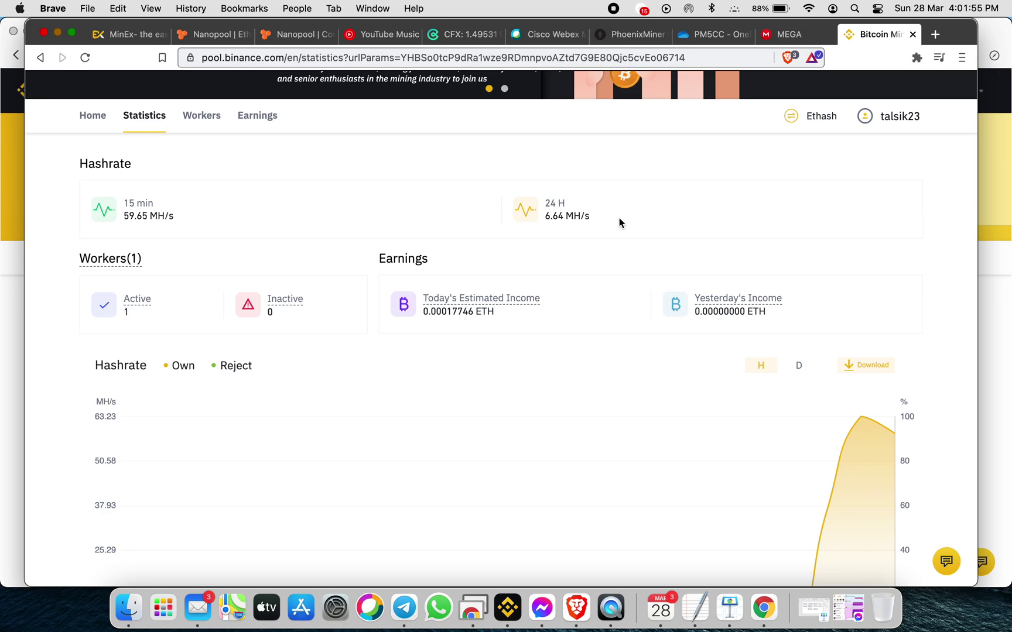
{"action": "scroll", "coordinate": [619, 222], "scroll_direction": "down", "scroll_amount": 2}
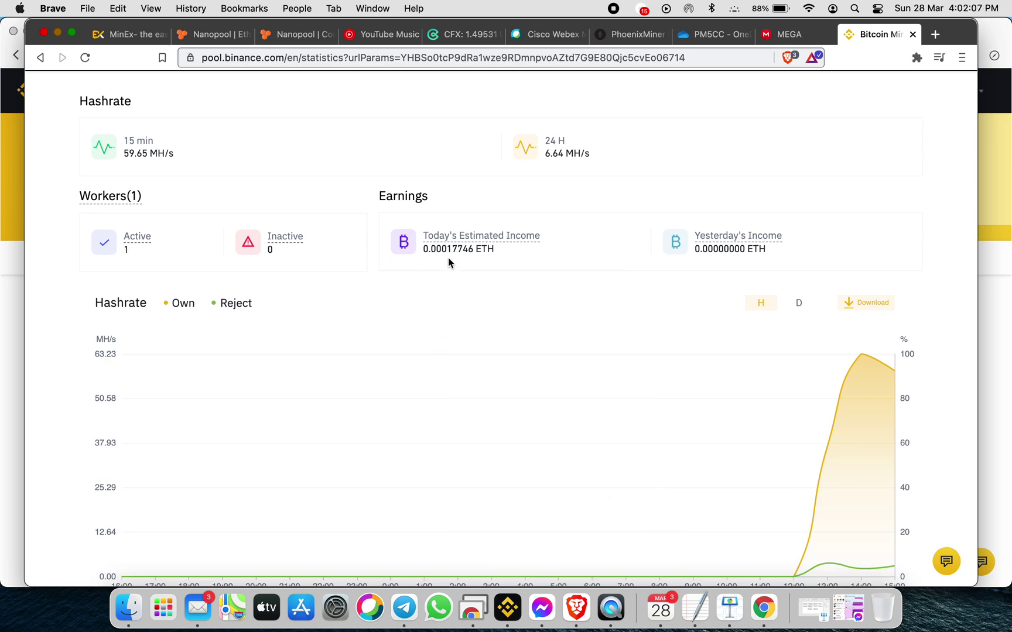
{"action": "mouse_move", "coordinate": [453, 240]}
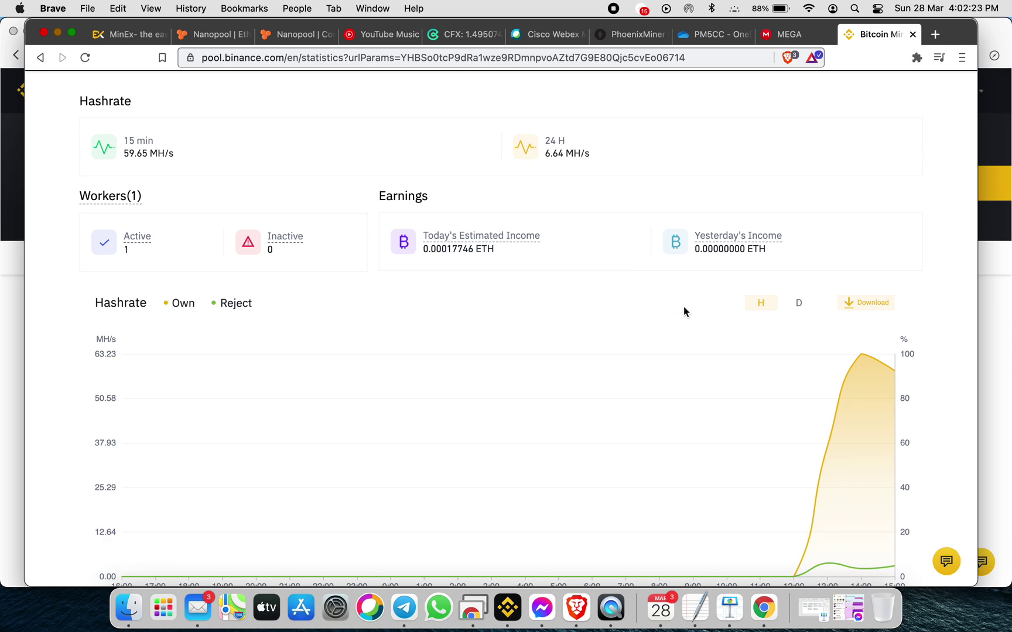
{"action": "scroll", "coordinate": [683, 305], "scroll_direction": "down", "scroll_amount": 3}
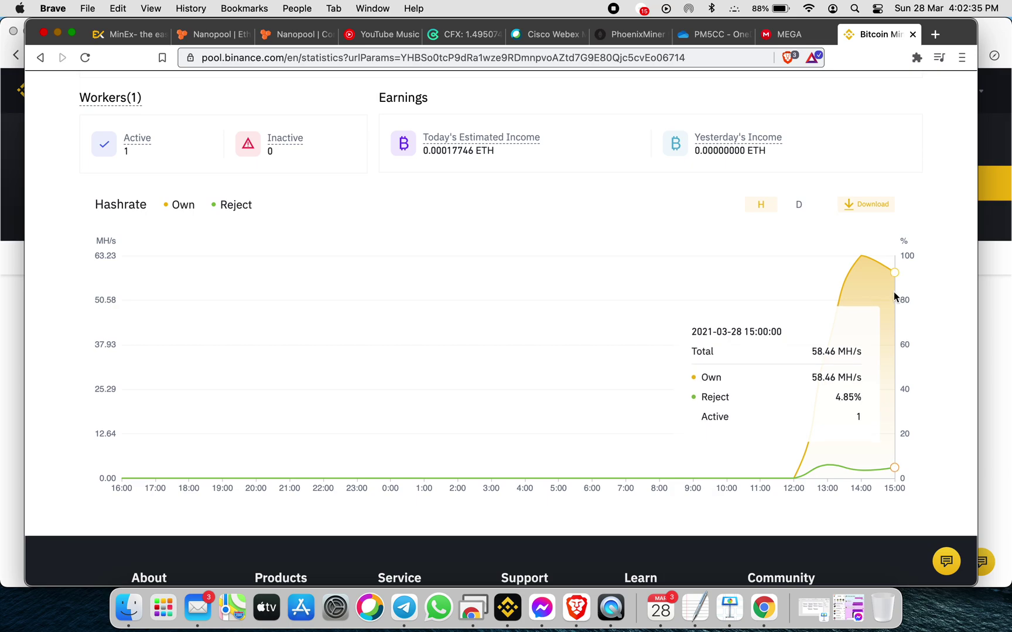
{"action": "scroll", "coordinate": [828, 298], "scroll_direction": "up", "scroll_amount": 2}
{"action": "scroll", "coordinate": [828, 298], "scroll_direction": "up", "scroll_amount": 6}
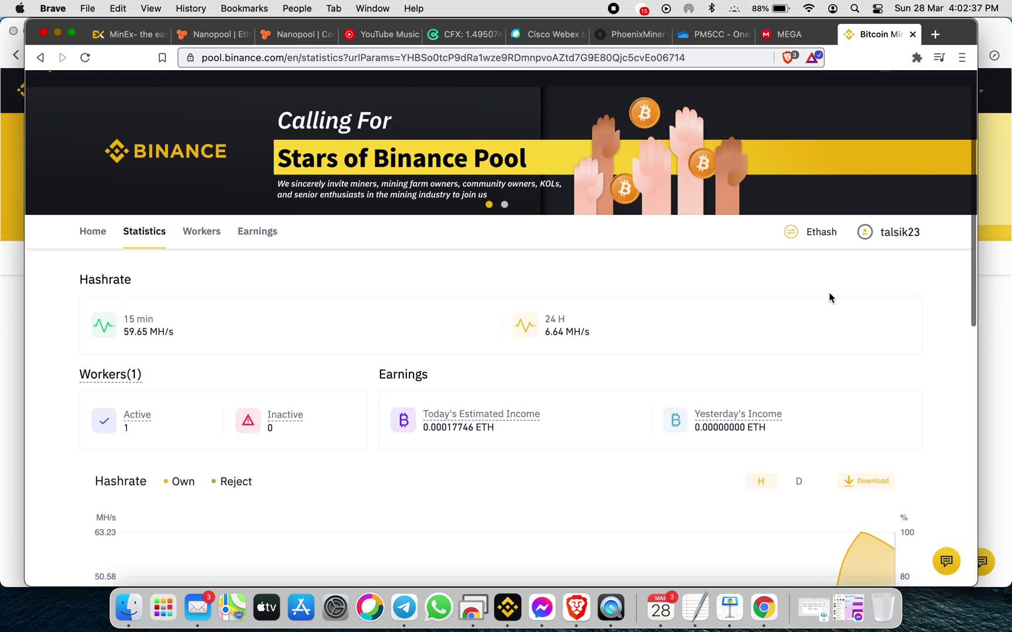